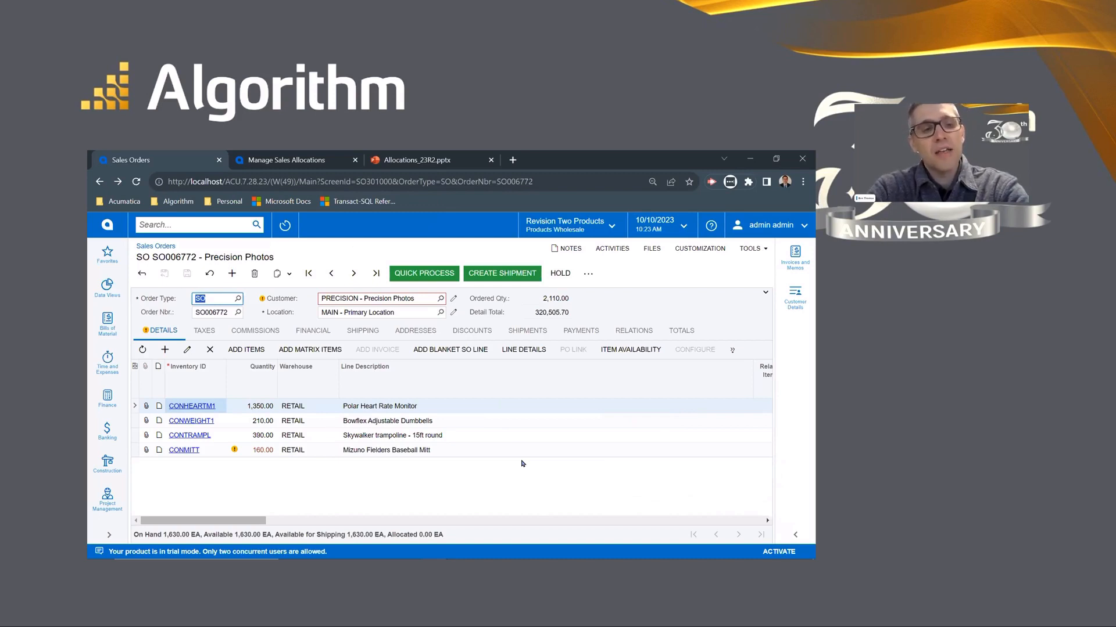
Mark the RETAIL warehouse entry of the CONWEIGHT1 order line as Allocated in its line details
click(490, 424)
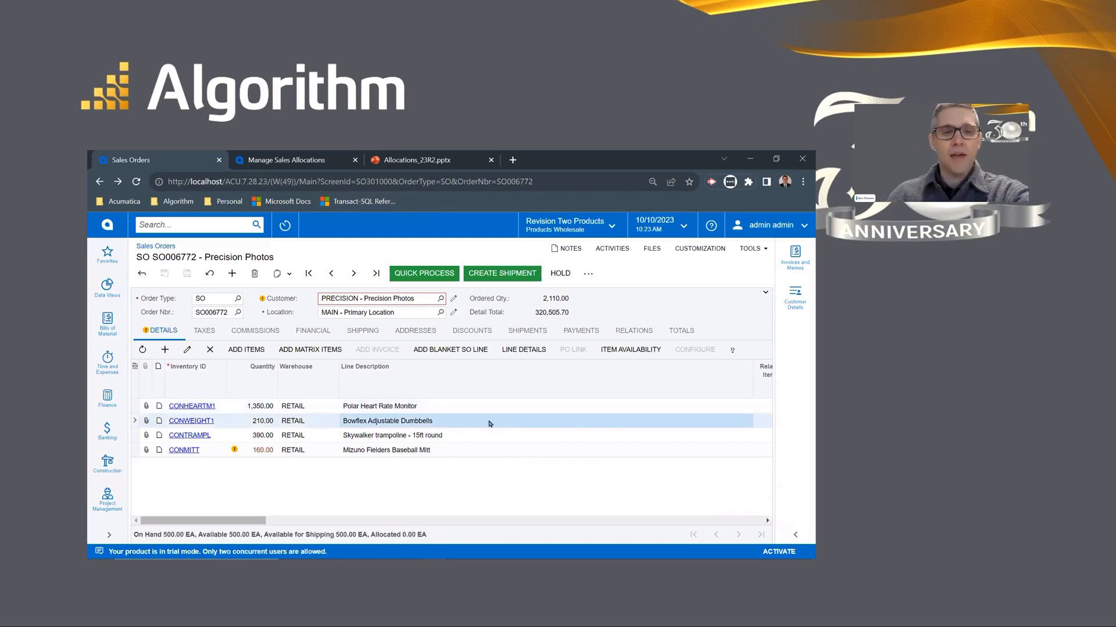
click(519, 353)
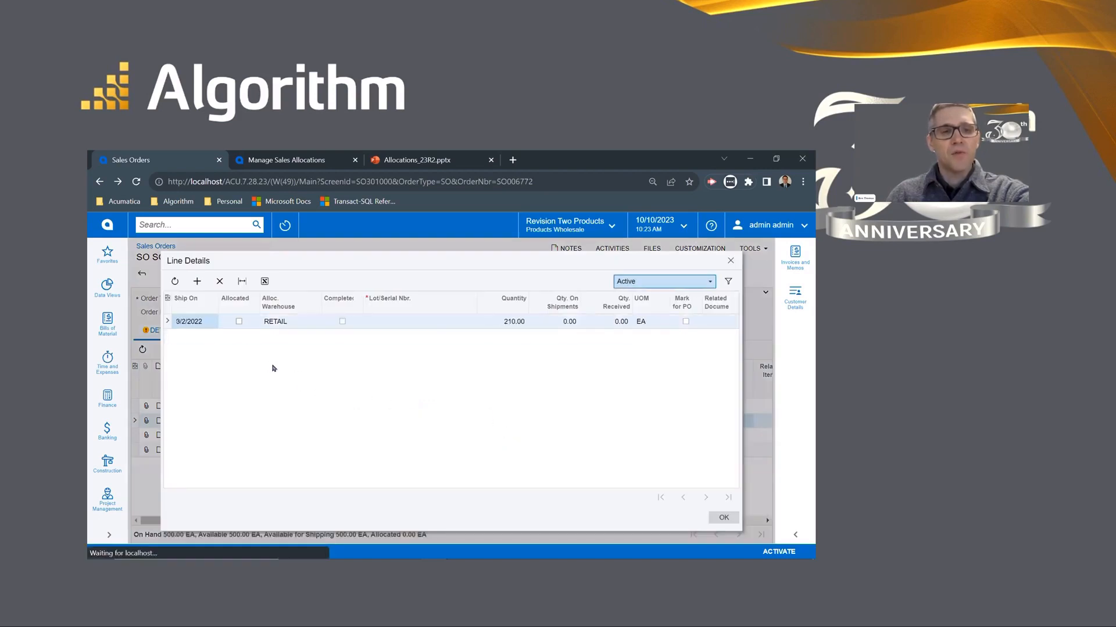
click(239, 322)
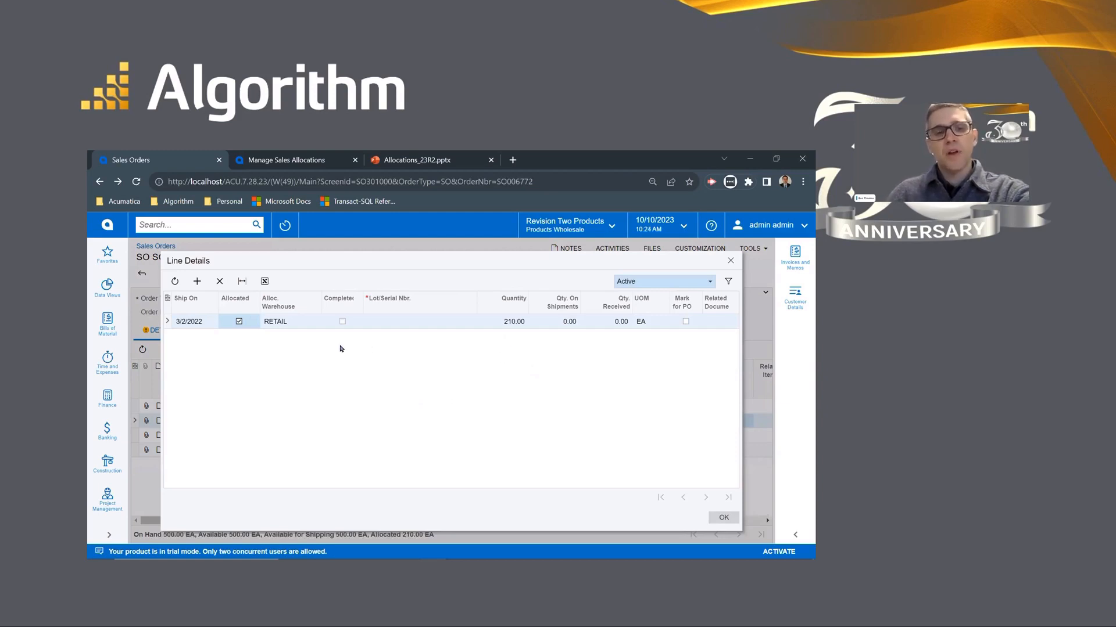
click(716, 518)
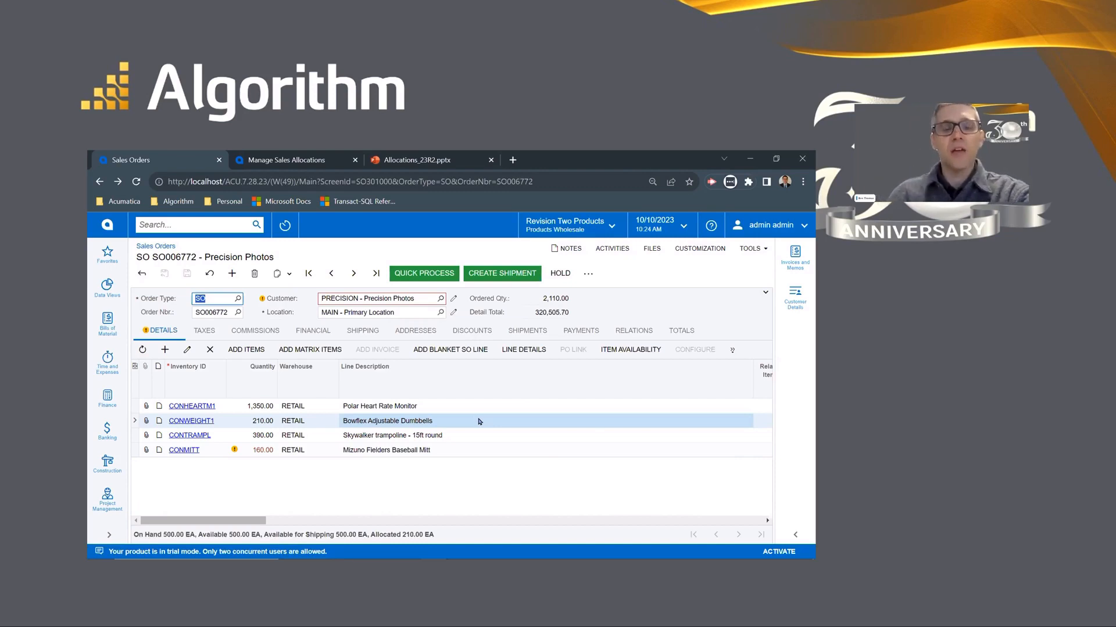
Remove the Allocated mark from the CONWEIGHT1 line's RETAIL entry in its line details
click(523, 350)
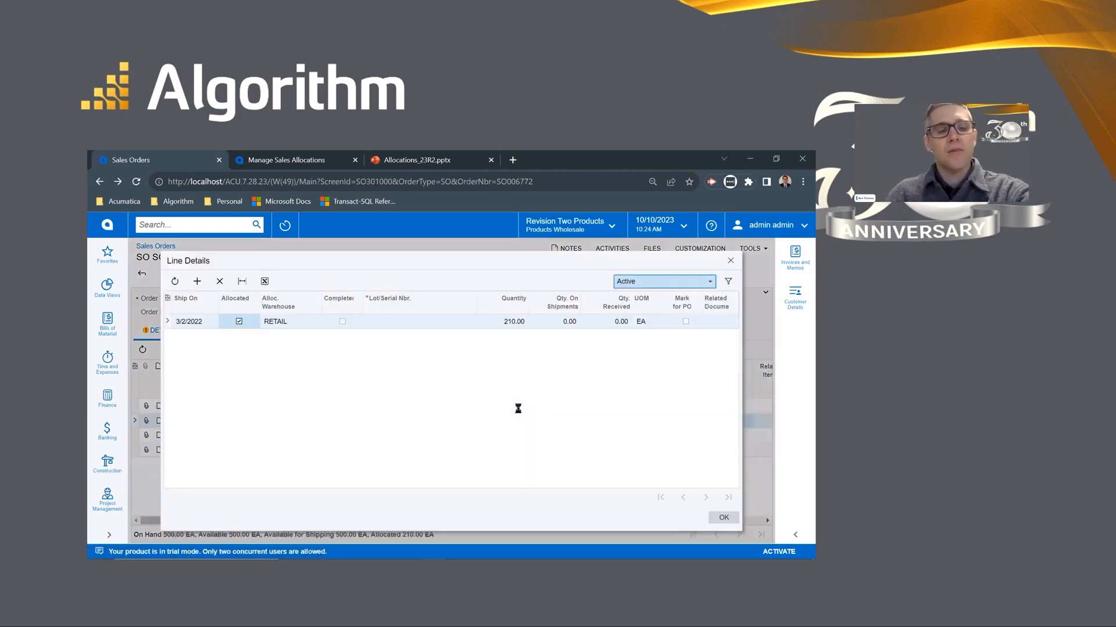
click(239, 321)
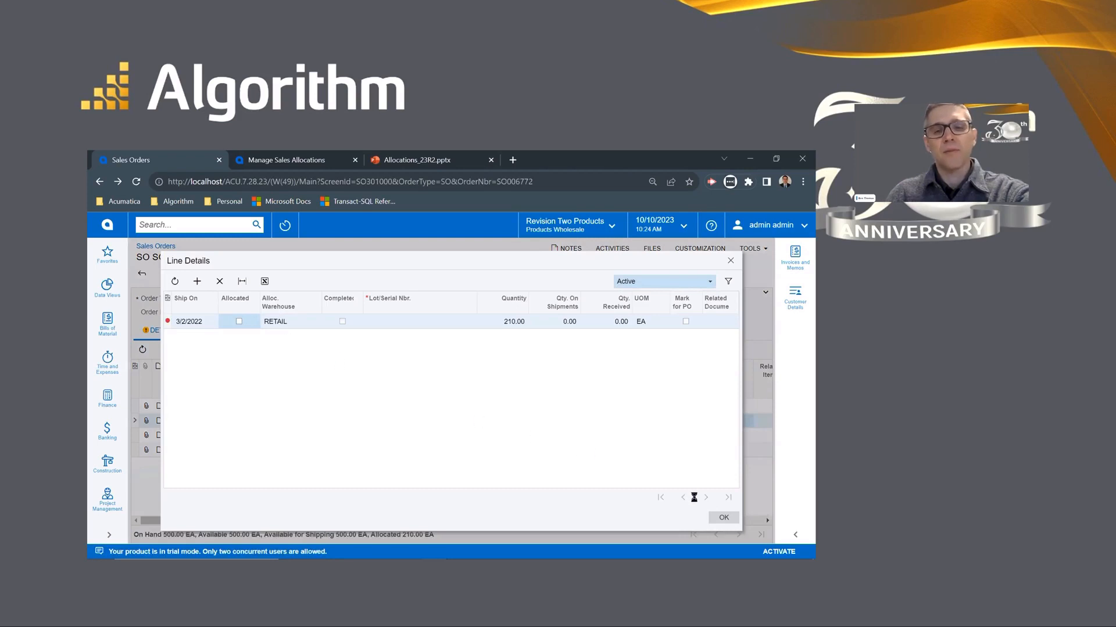
click(723, 517)
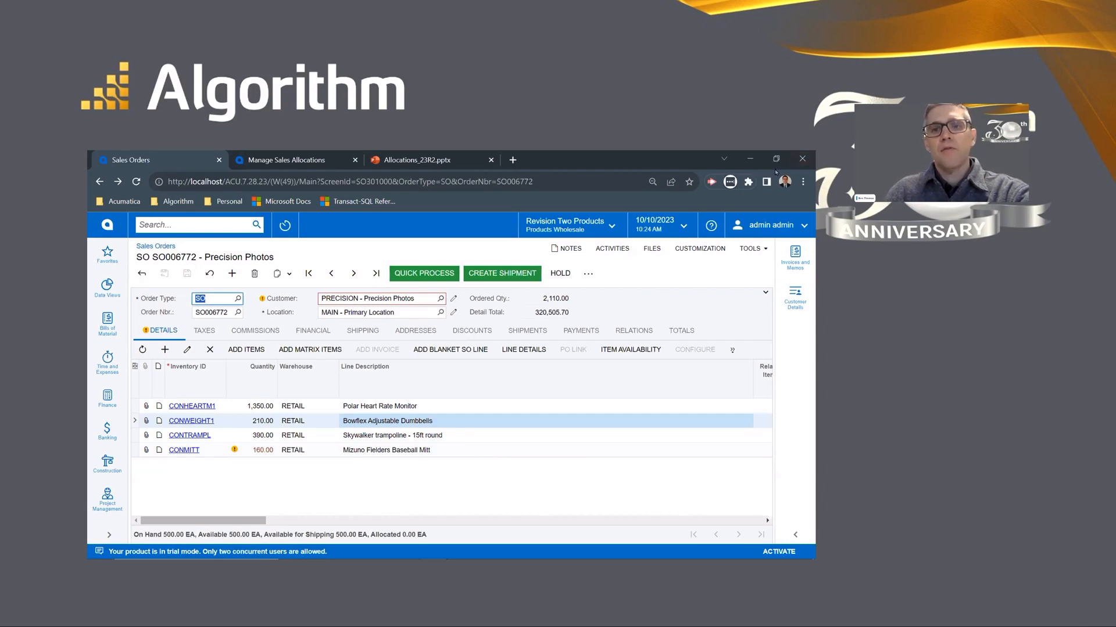
click(538, 500)
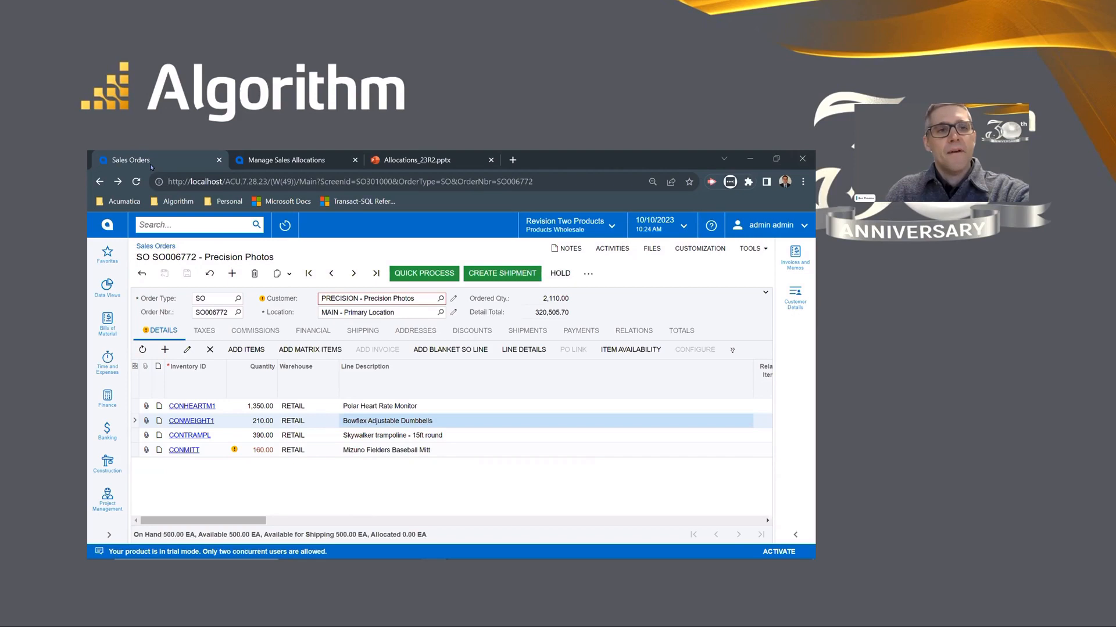
Switch to the Manage Sales Allocations page and view the available scheduling options
key(ctrl+Tab)
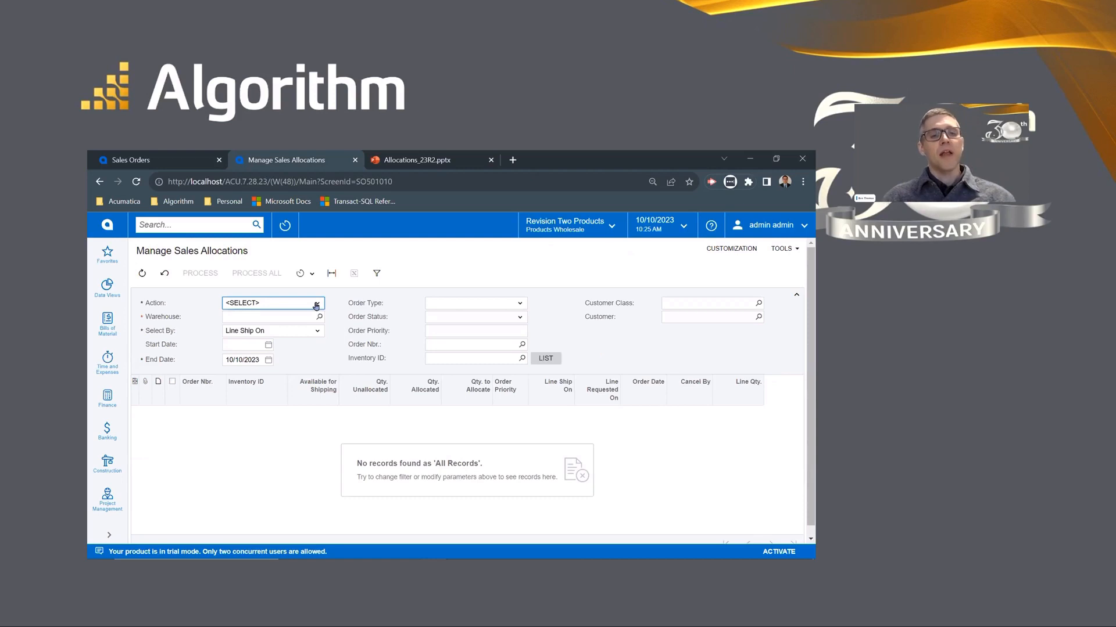
click(303, 274)
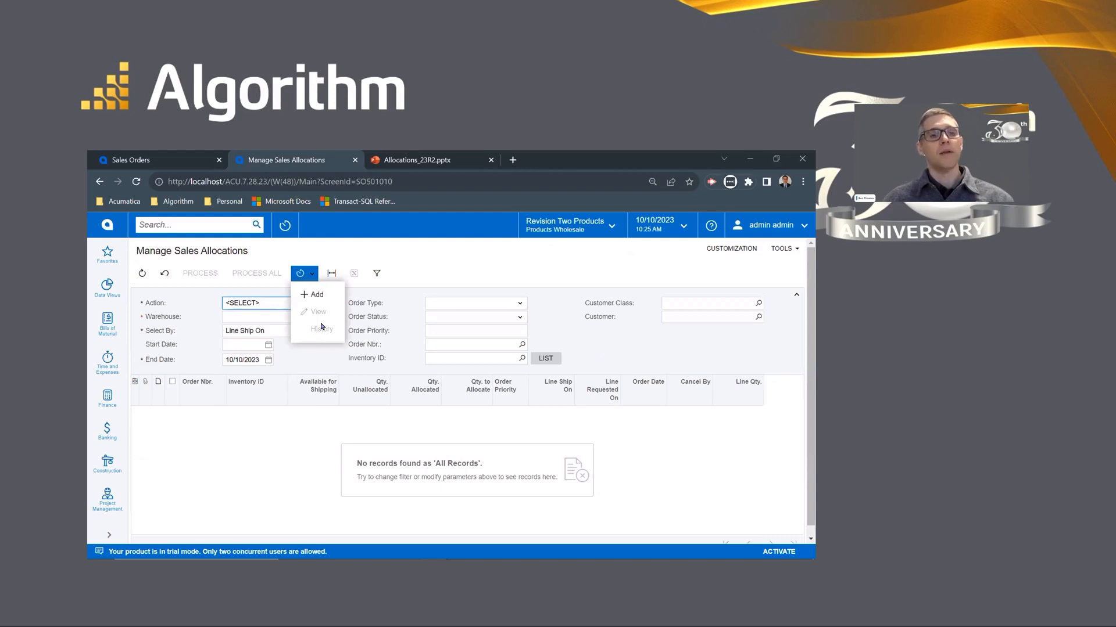
click(333, 358)
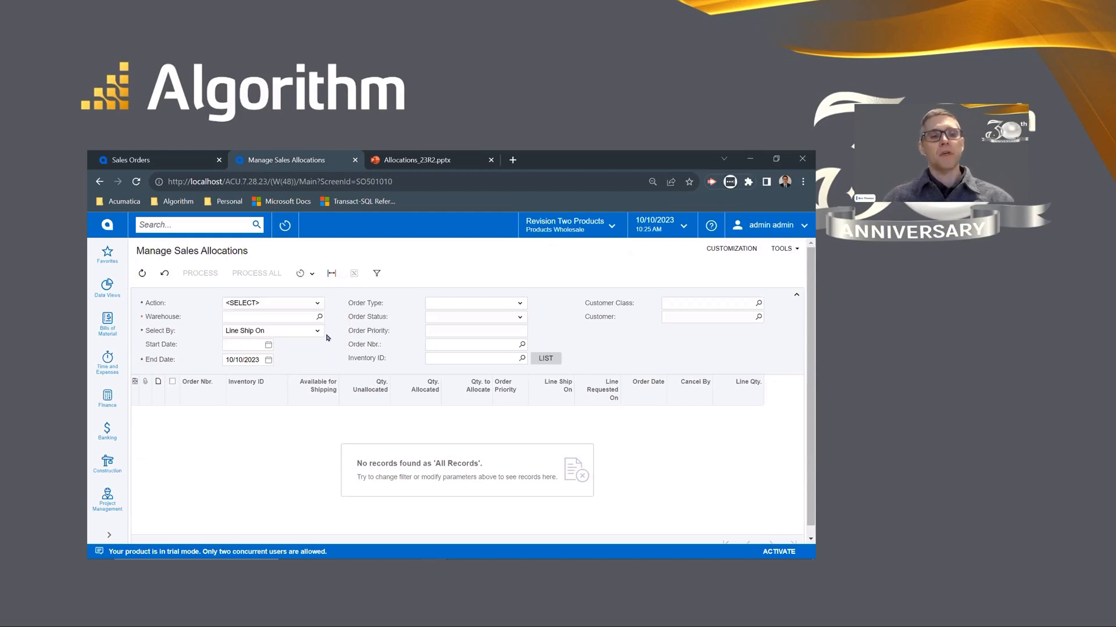
Set the action to Allocate Sales Orders and the warehouse to RETAIL to list the order lines
click(318, 304)
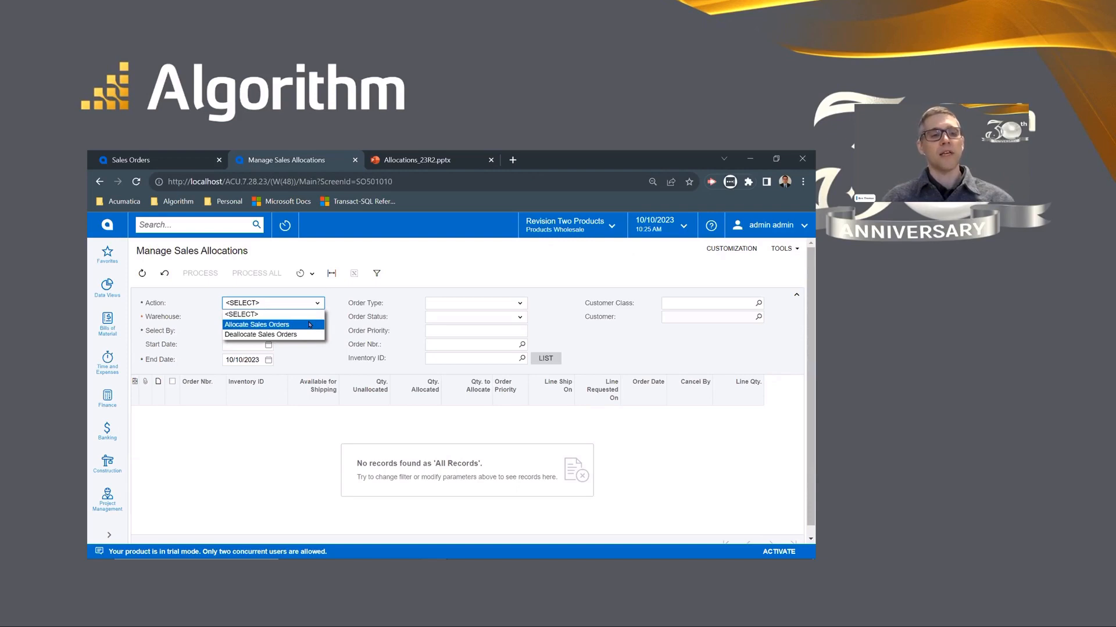
click(311, 326)
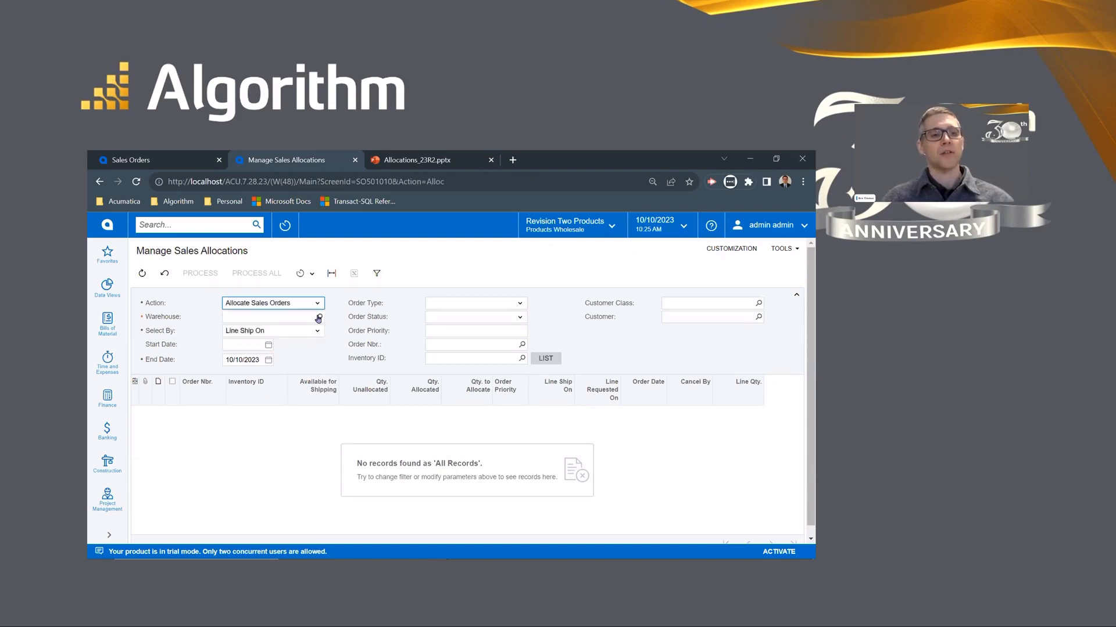
click(318, 318)
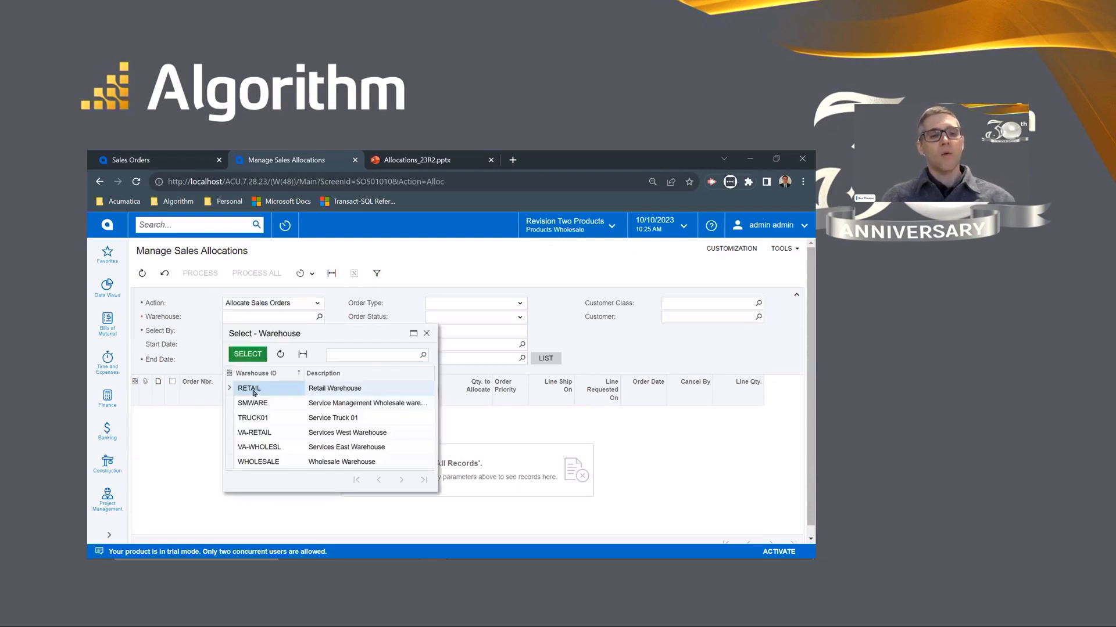
double_click(253, 393)
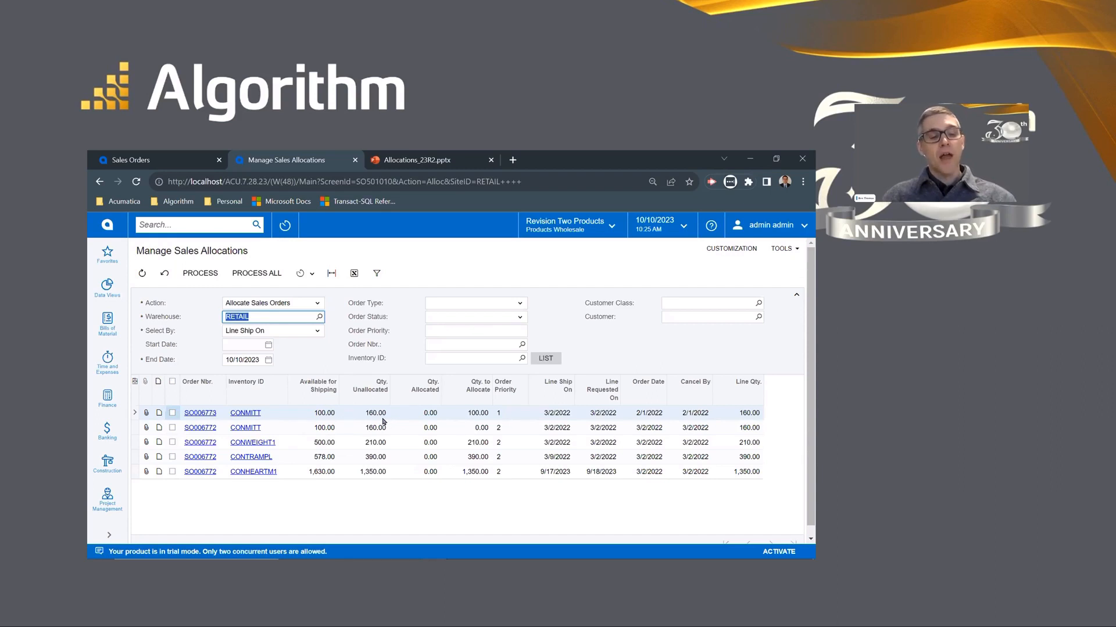
Set the quantity to allocate to 50 on both the priority 1 and priority 2 CONMITT lines
key(ctrl)
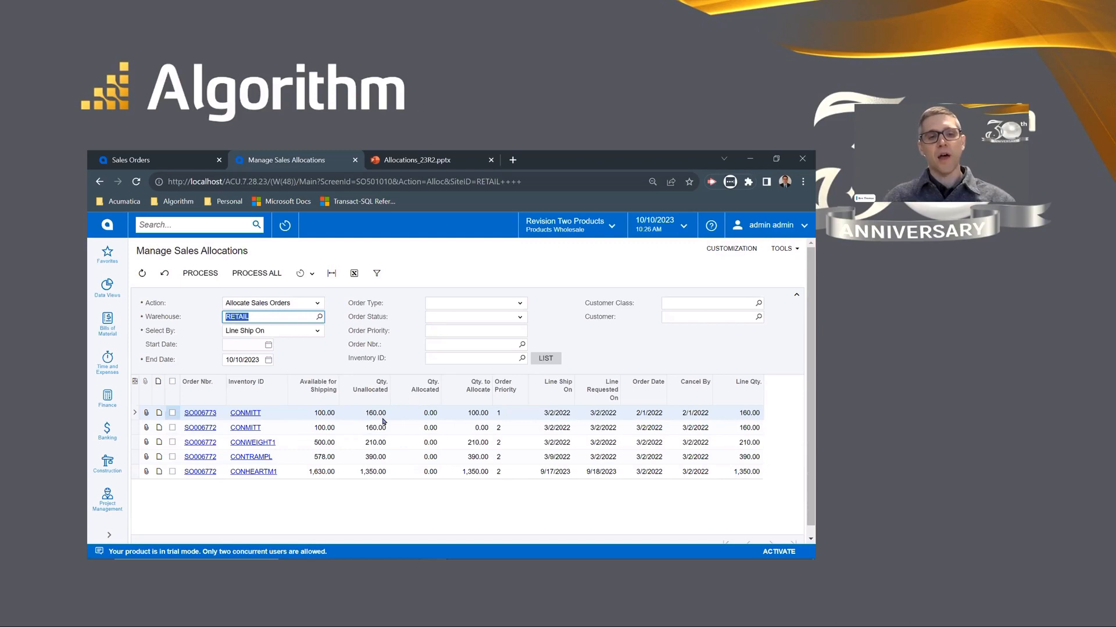
key(ctrl)
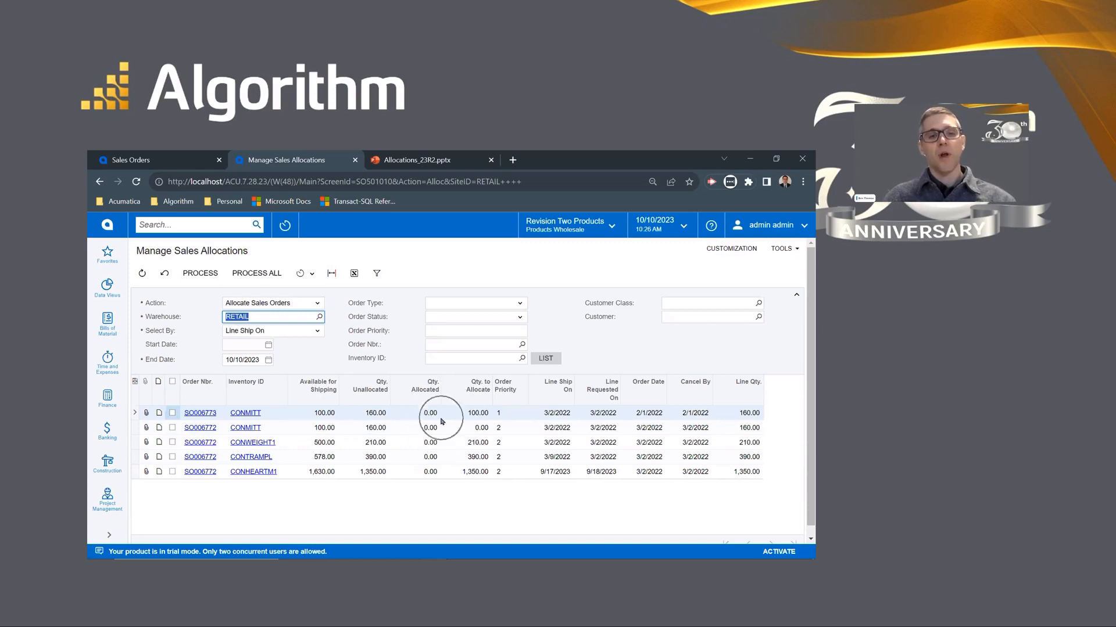
click(477, 414)
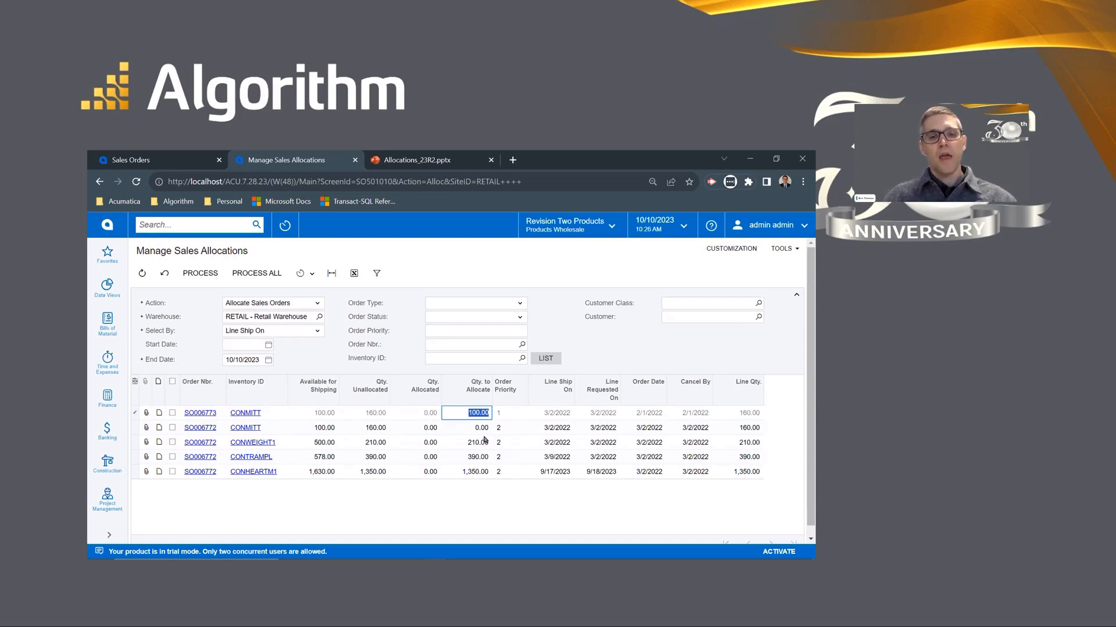
click(630, 353)
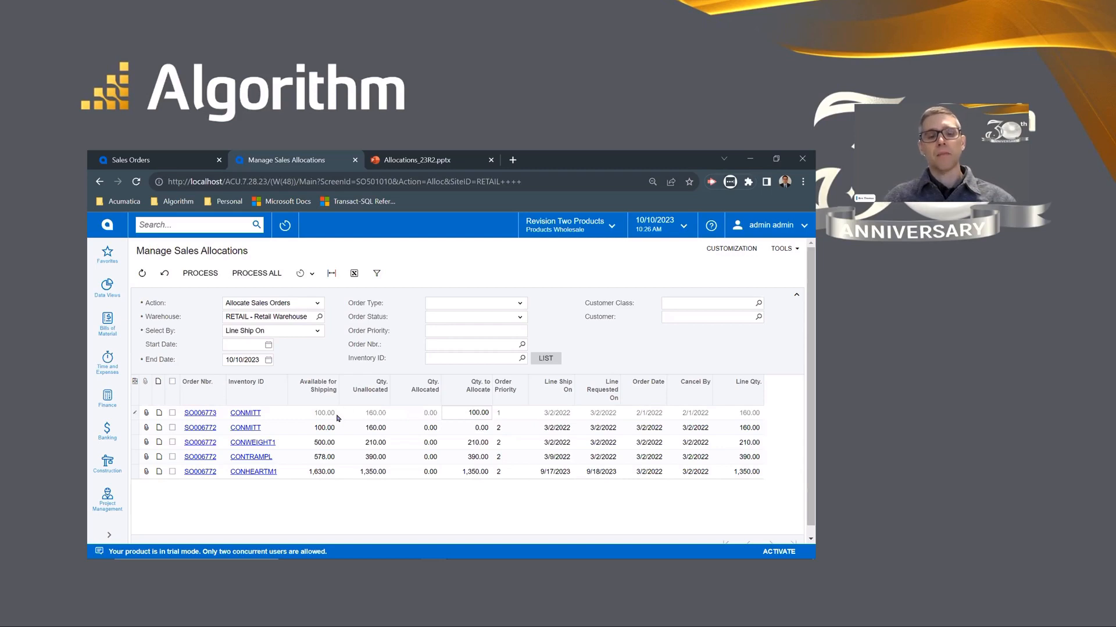
click(471, 413)
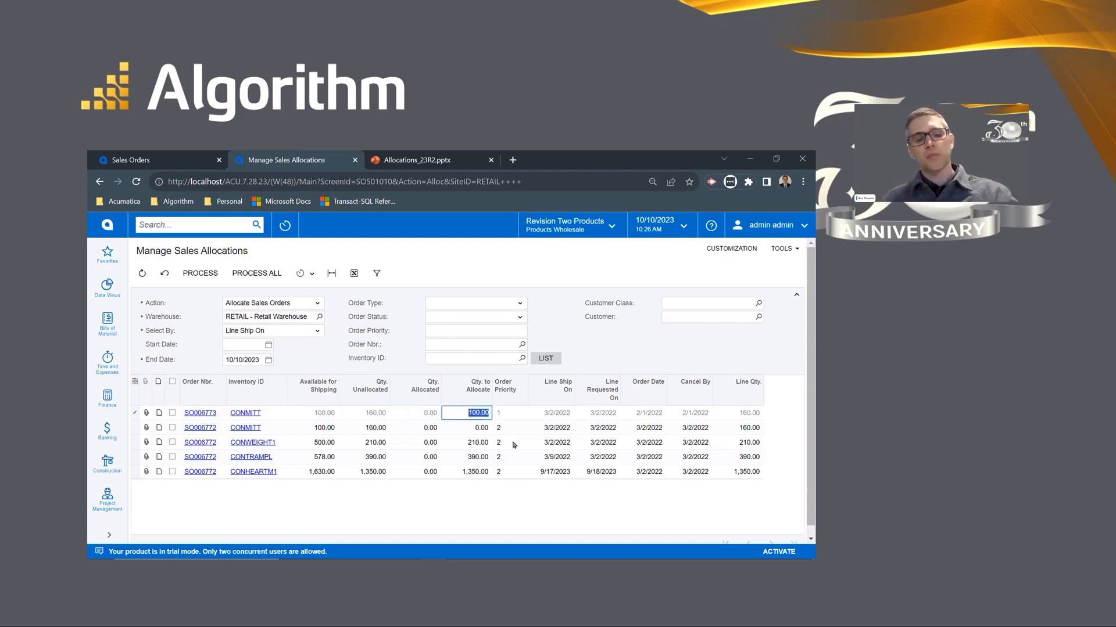
text(50)
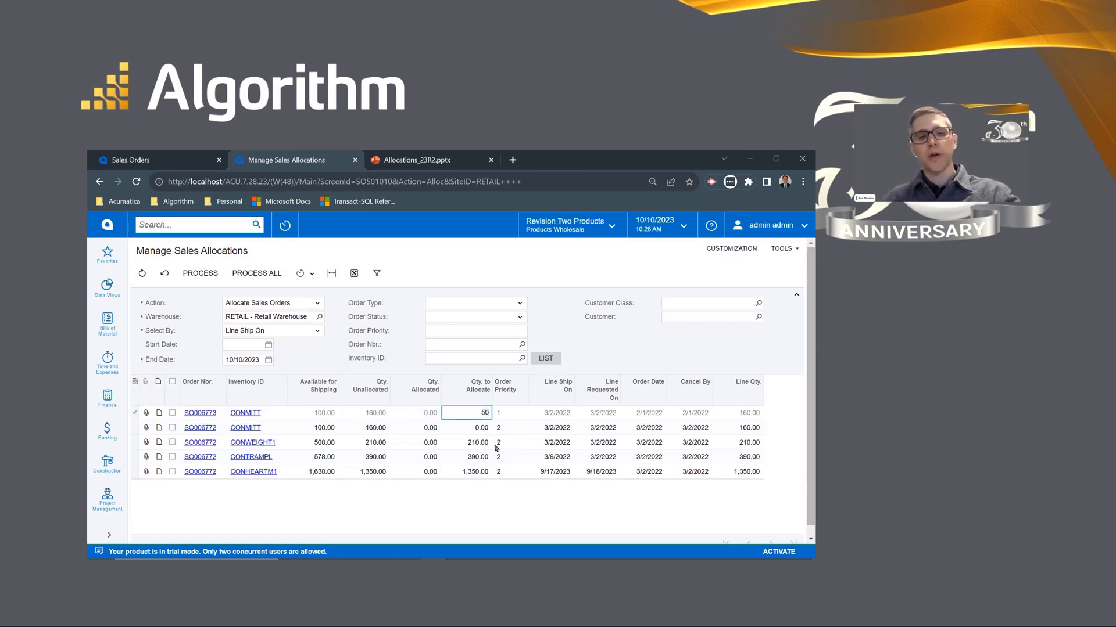
click(477, 428)
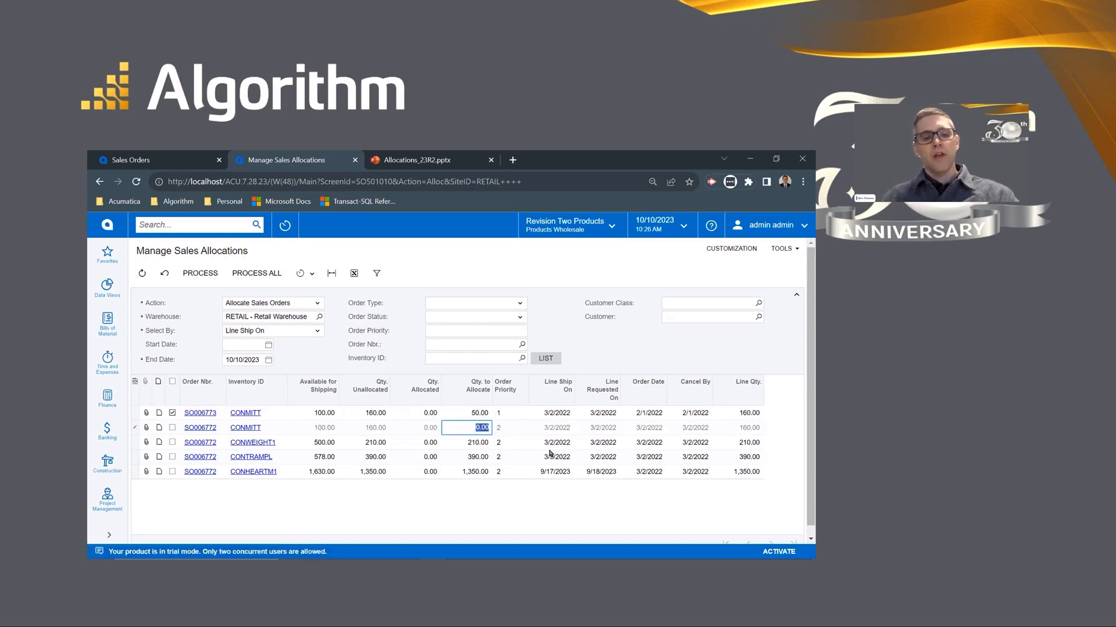
text(50)
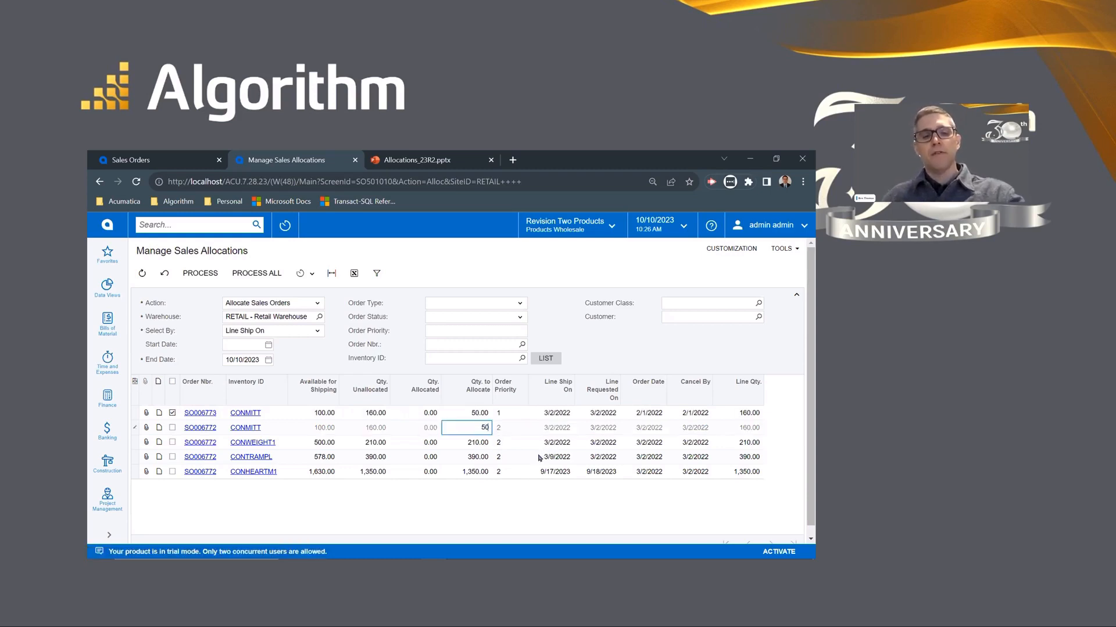
click(480, 442)
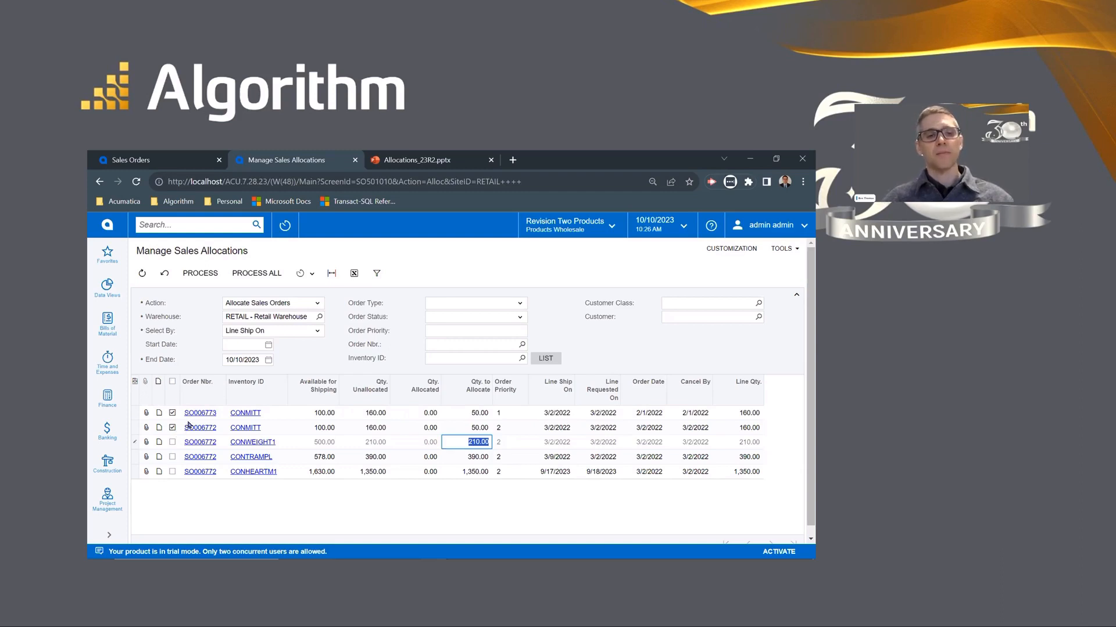
Deselect both CONMITT lines so their entered quantities to allocate are discarded
click(172, 413)
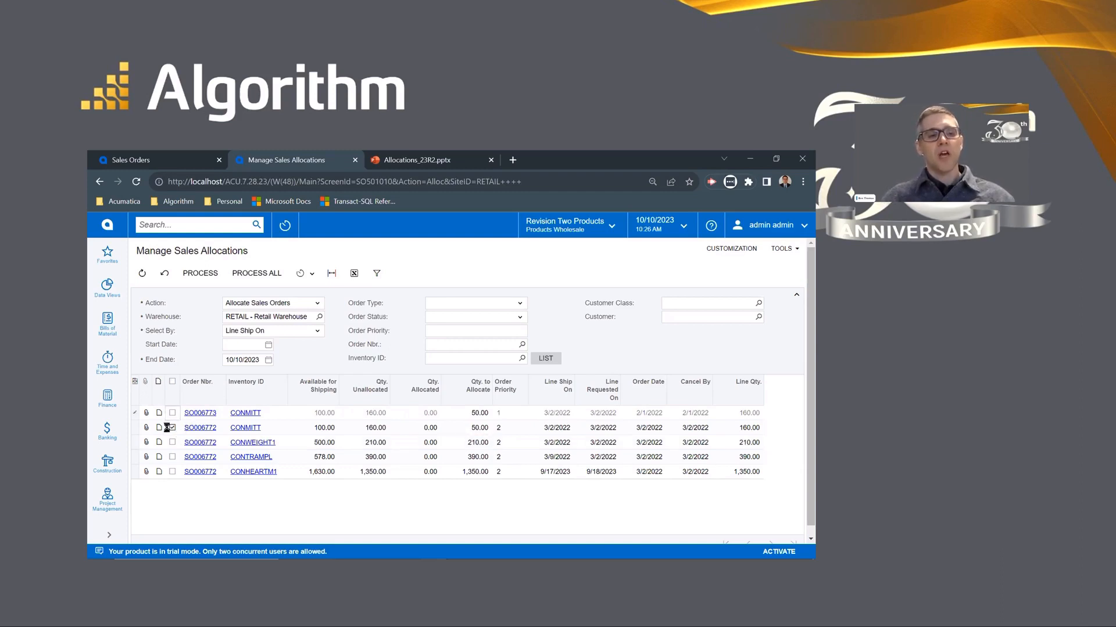
click(172, 428)
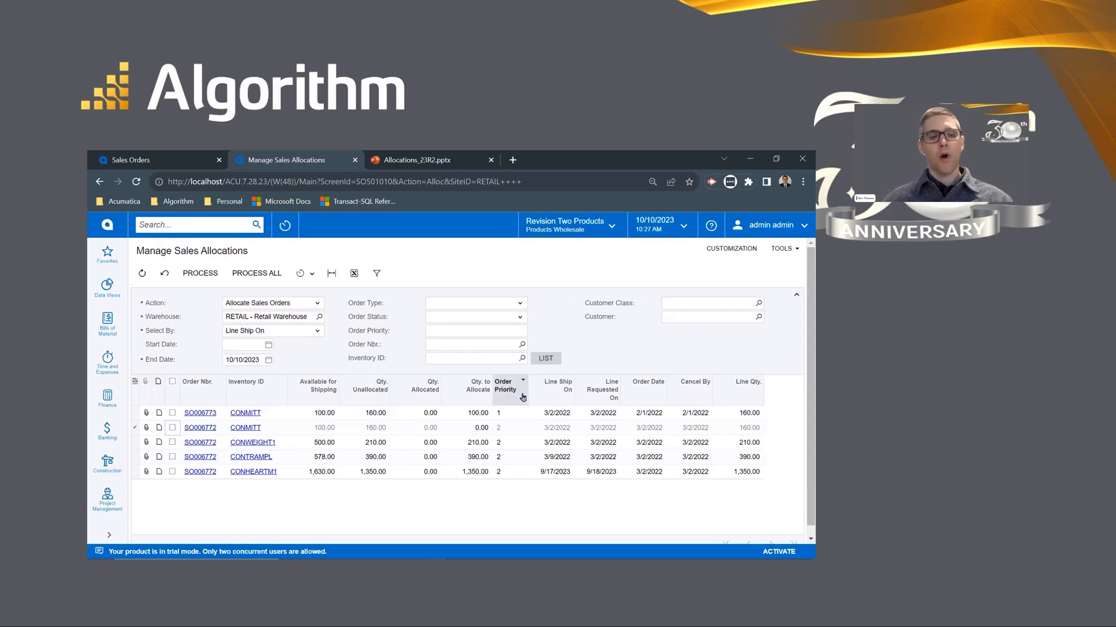
key(ctrl)
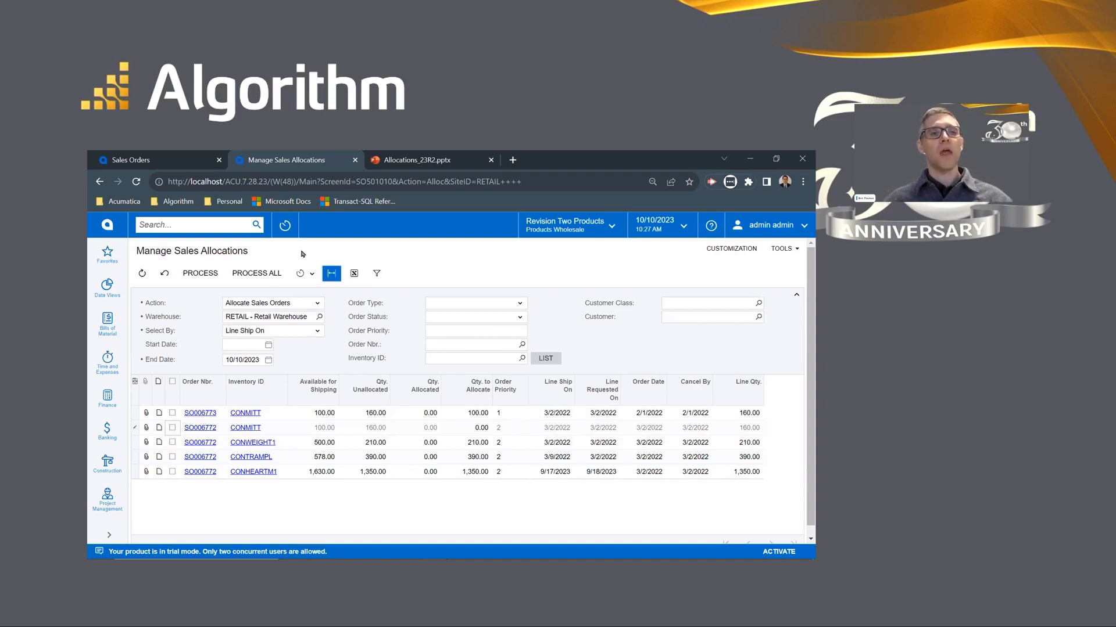
Return to the open sales order and view the Priority field in its shipping delivery settings
click(167, 160)
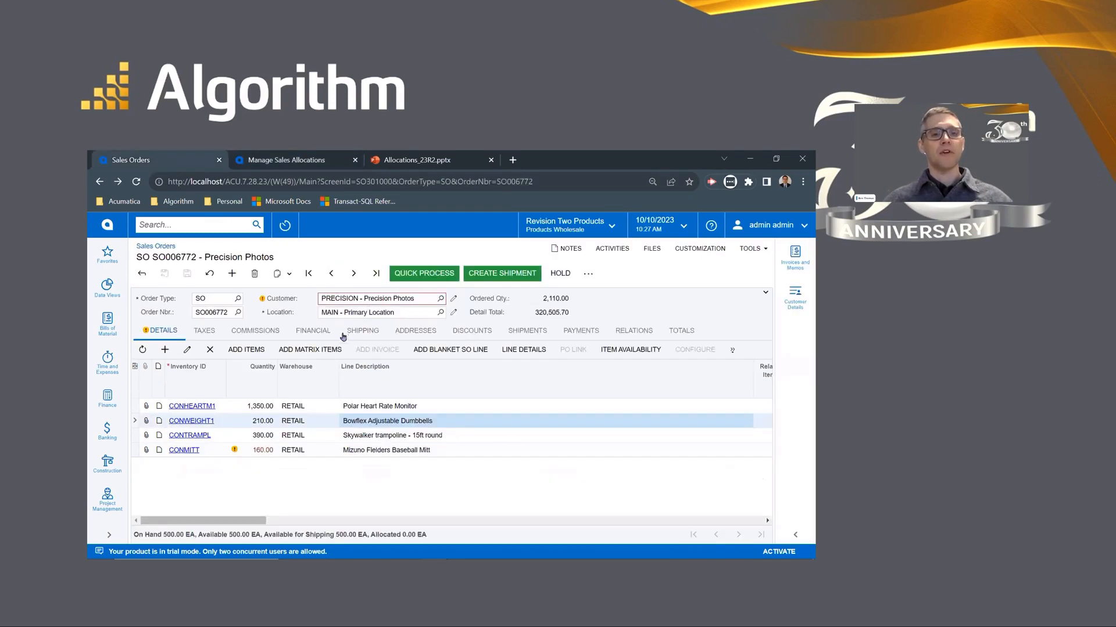
click(362, 332)
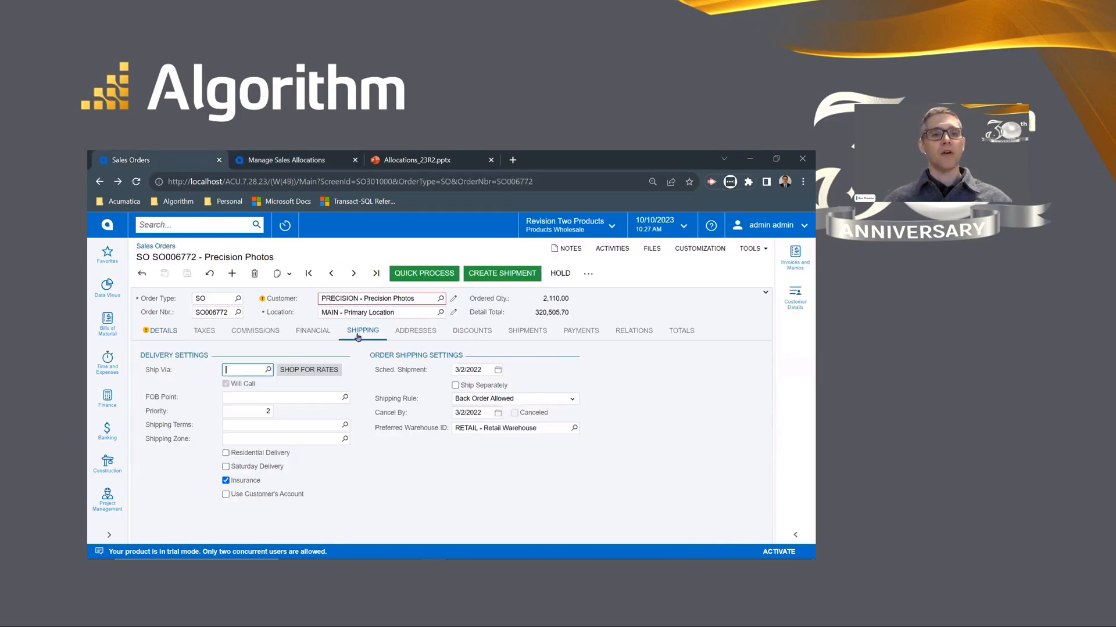
click(262, 414)
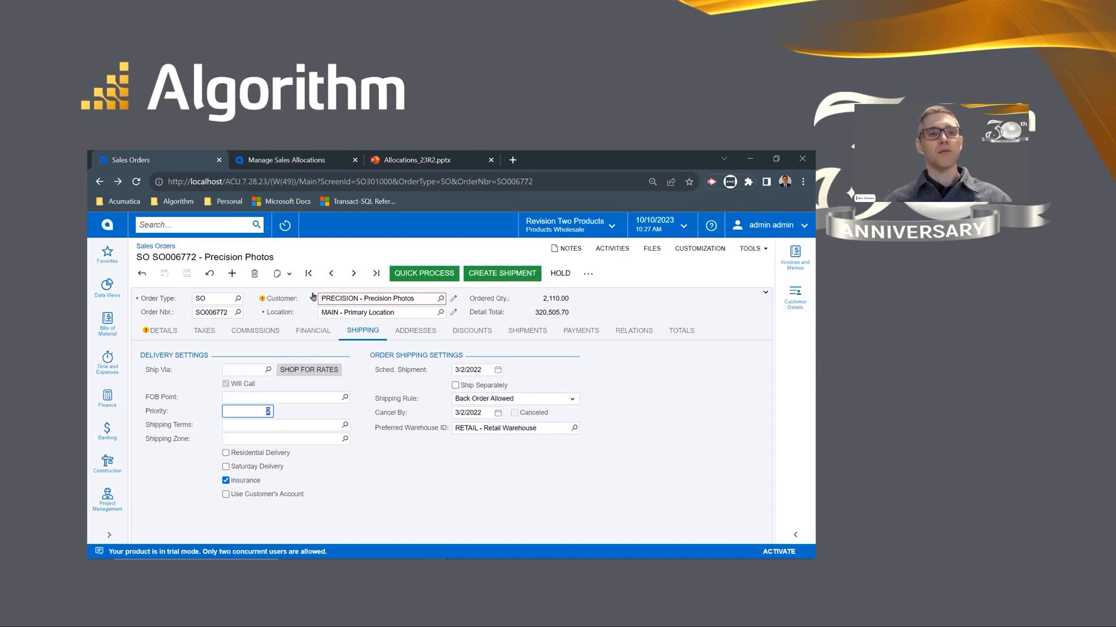
Go back to Manage Sales Allocations and examine the date criteria available for selecting lines
click(285, 161)
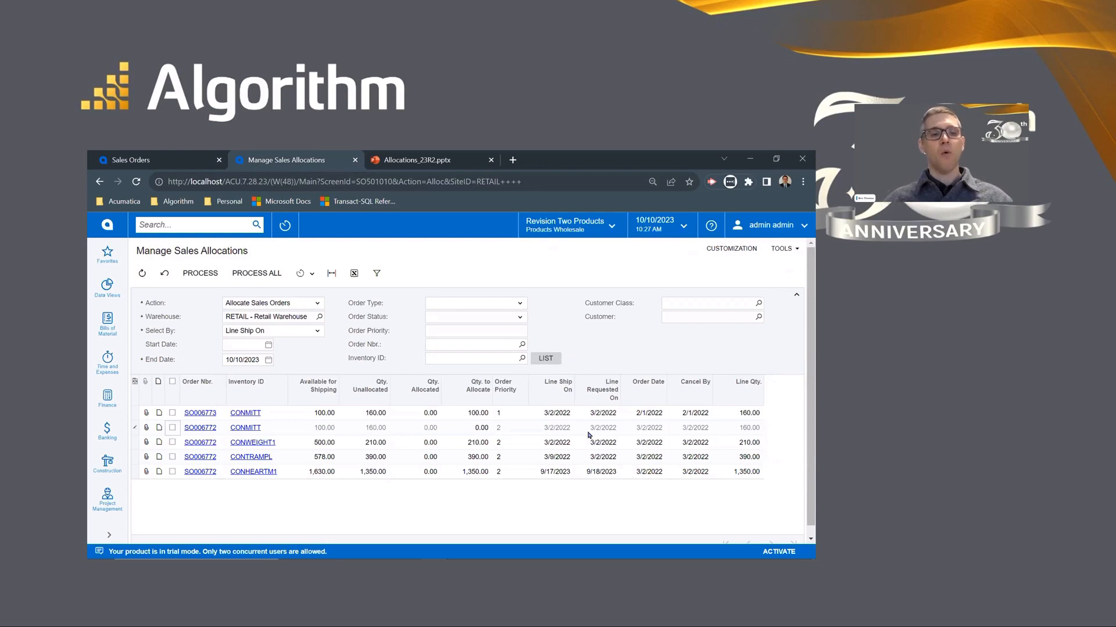
click(314, 332)
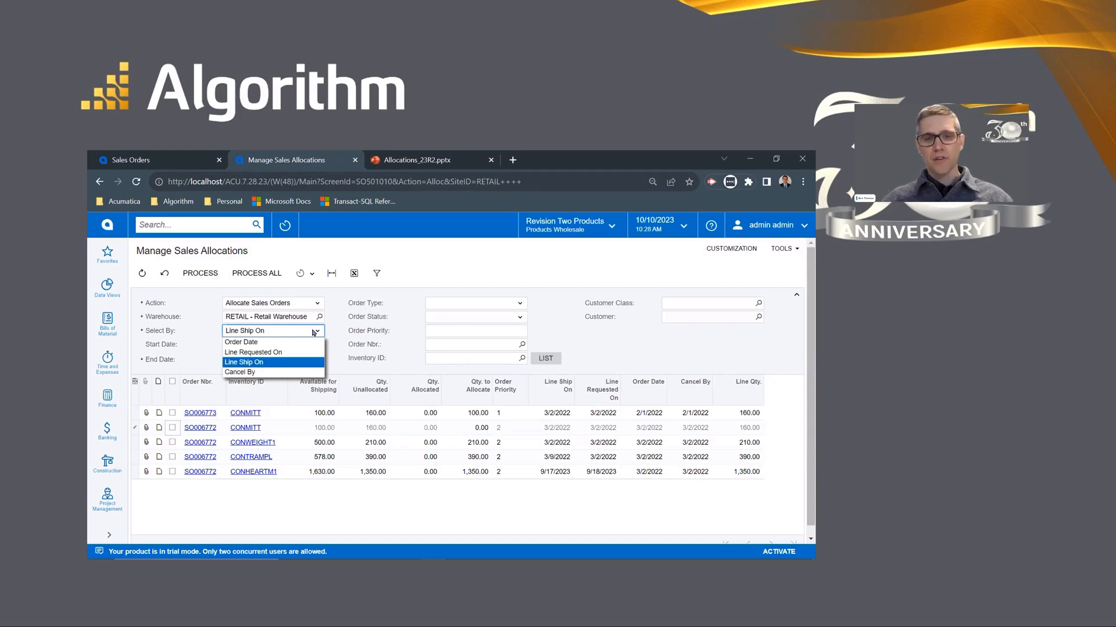
click(684, 351)
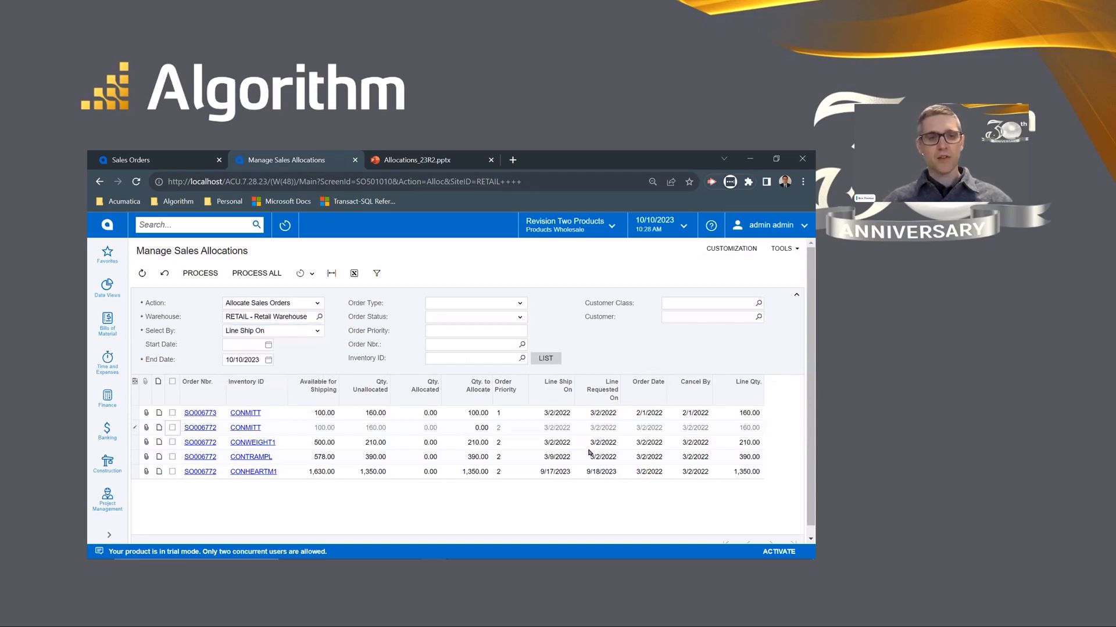
Try quantities to allocate of 110 and 170 on the priority 1 CONMITT line of SO006773
click(474, 413)
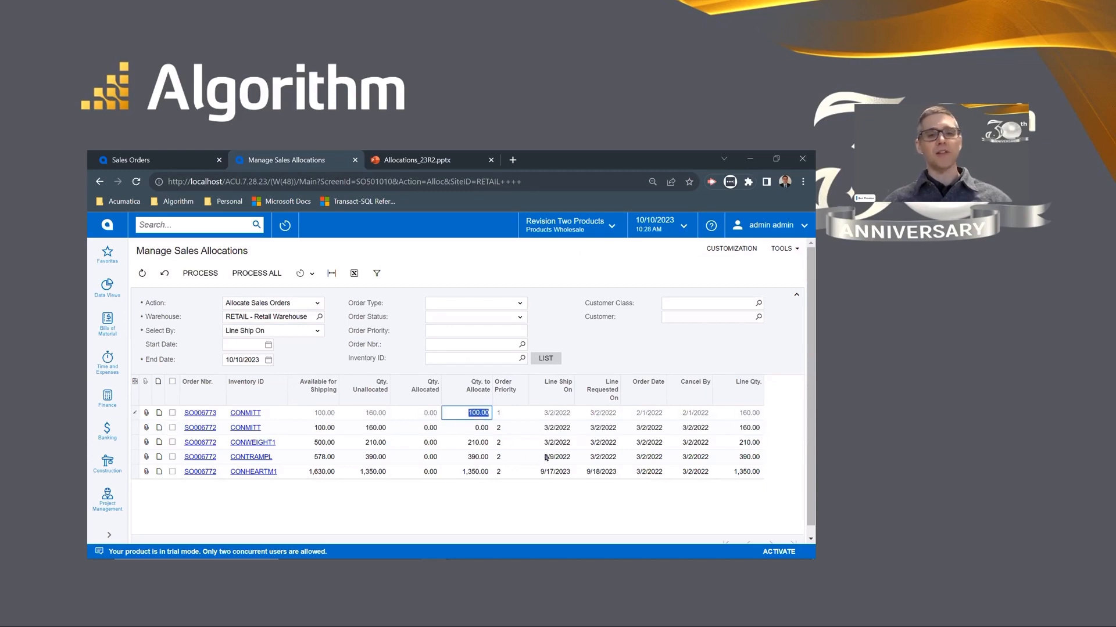
text(1)
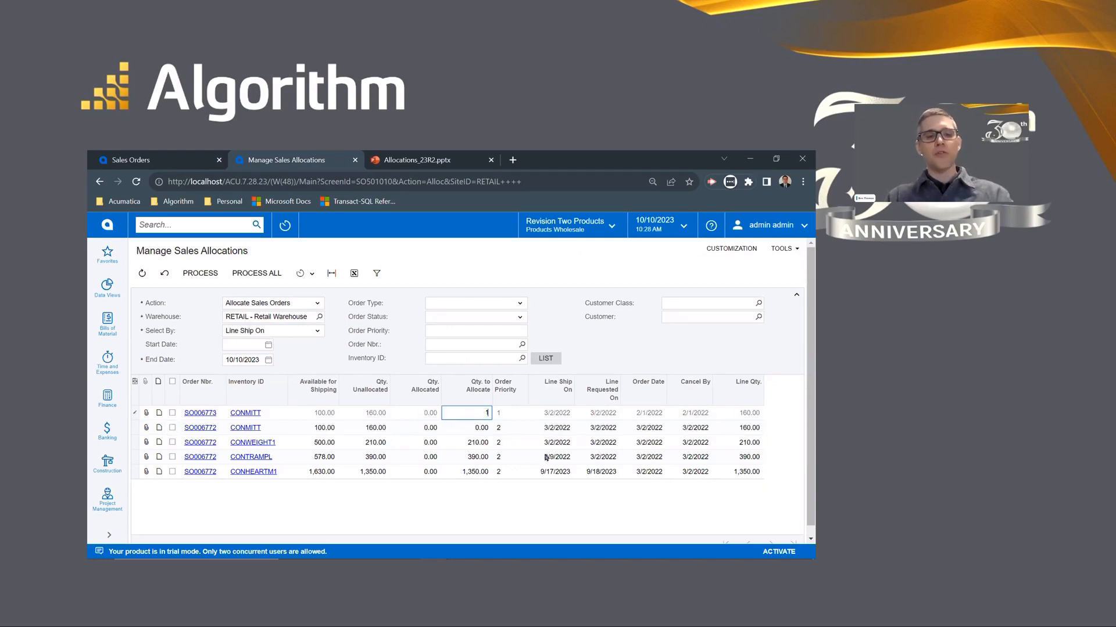
text(10)
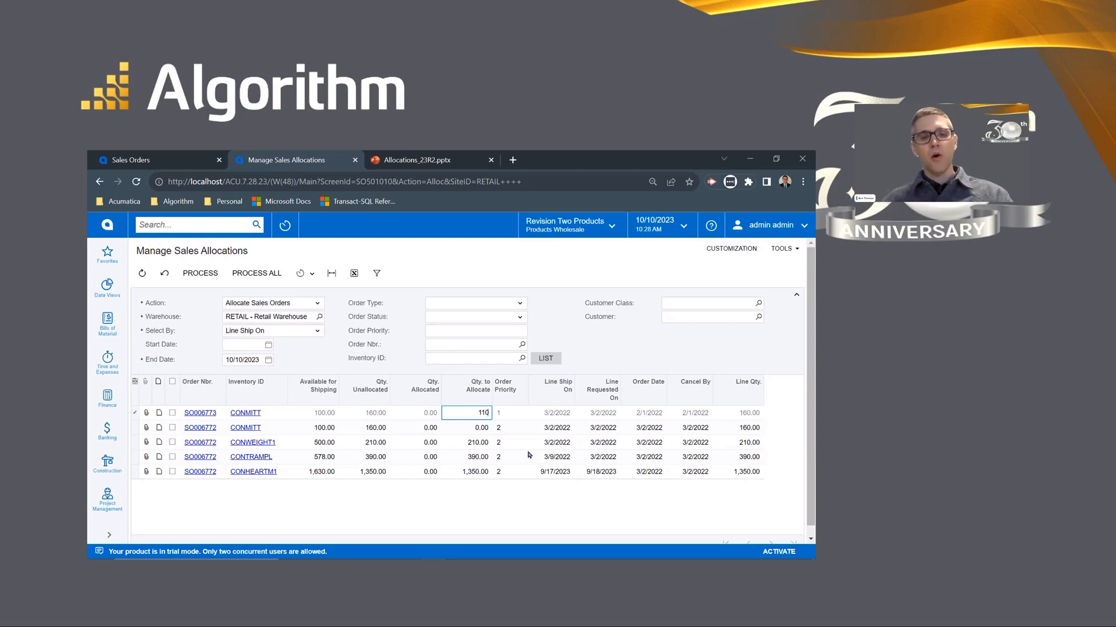
click(477, 430)
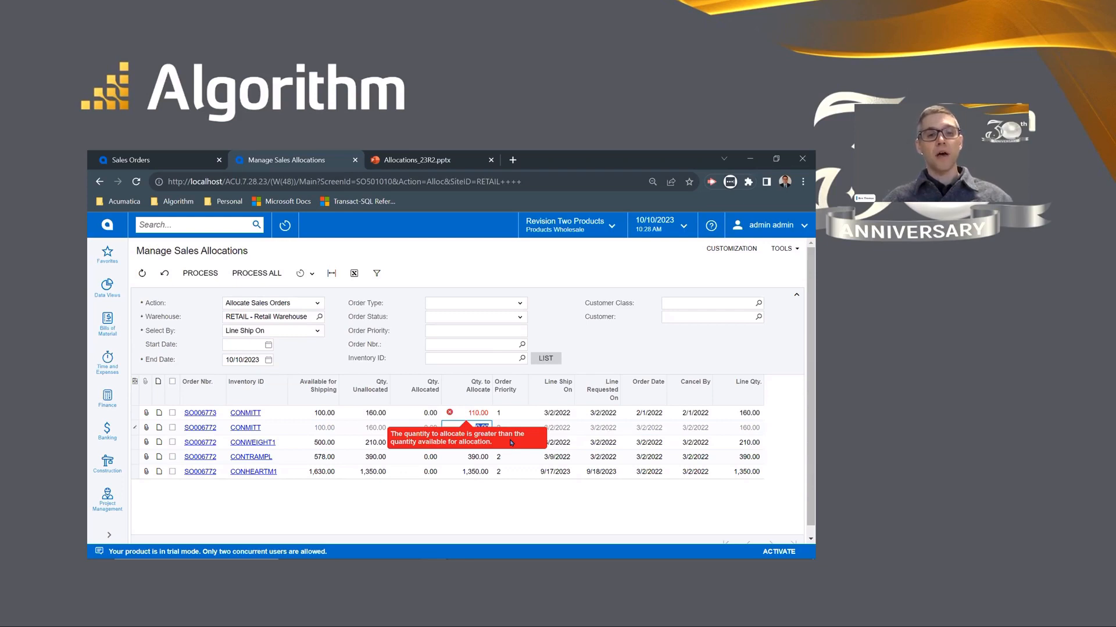
click(478, 415)
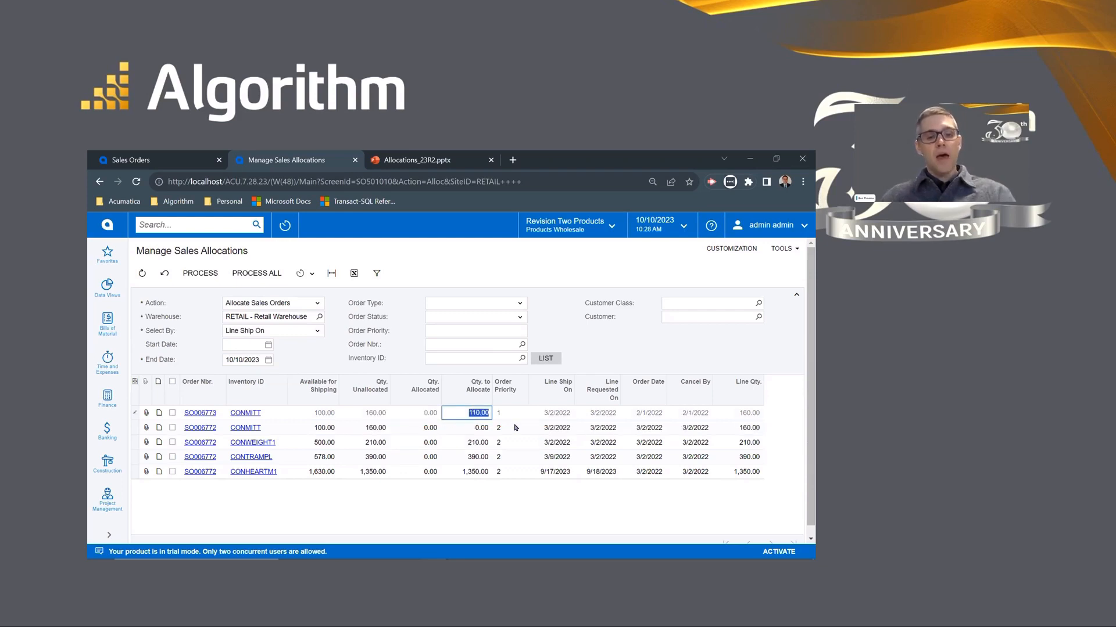
text(170)
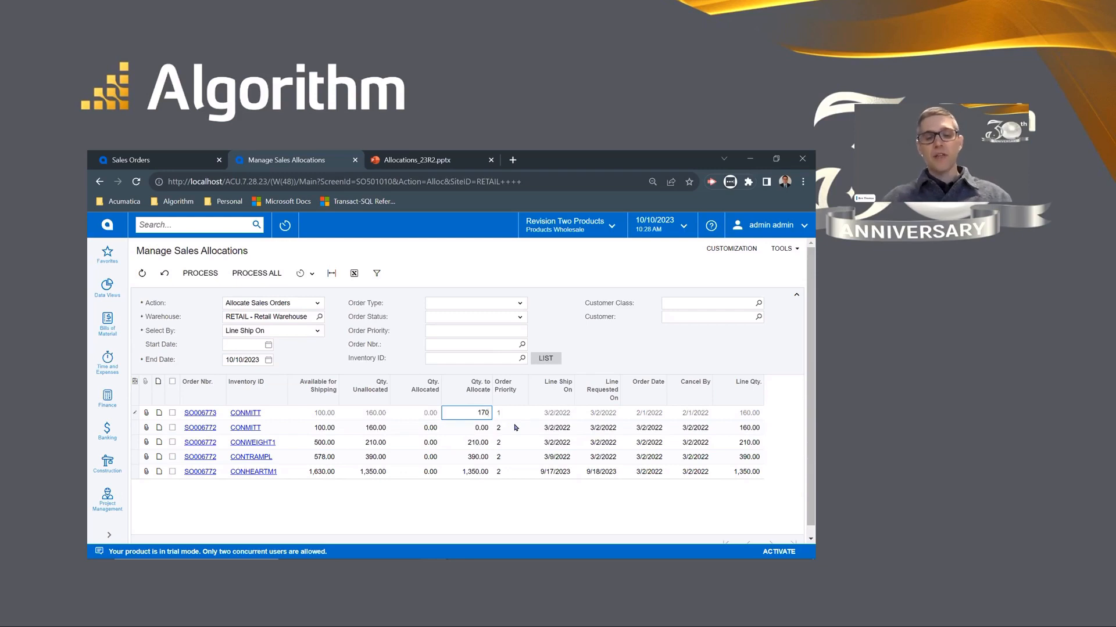
click(484, 428)
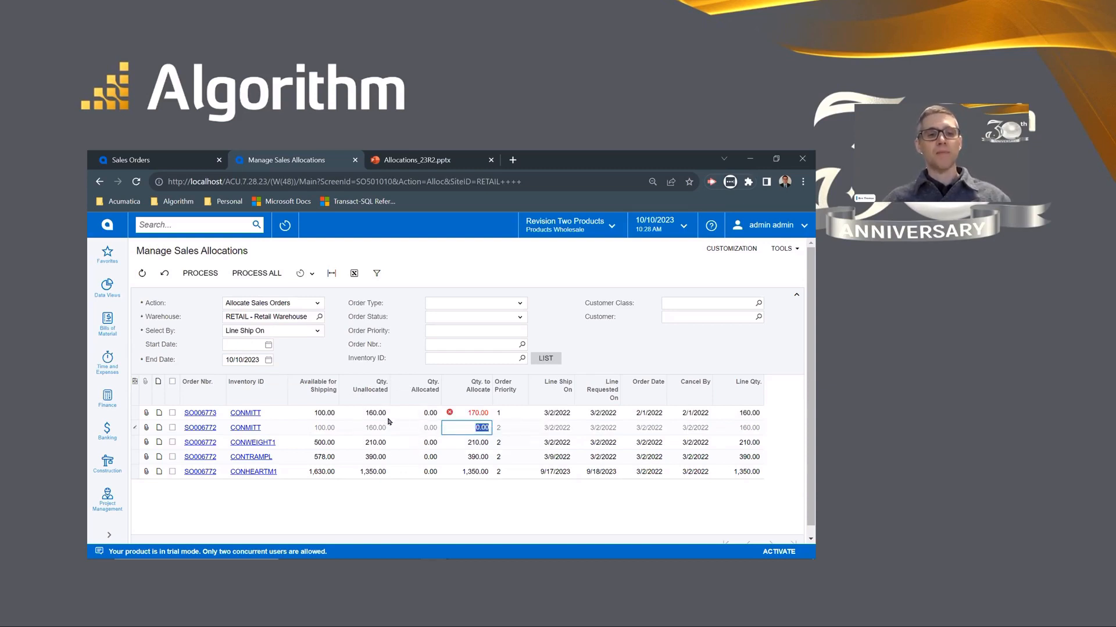
Set the quantity to allocate on the priority 1 CONMITT line of SO006773 to 100
click(484, 413)
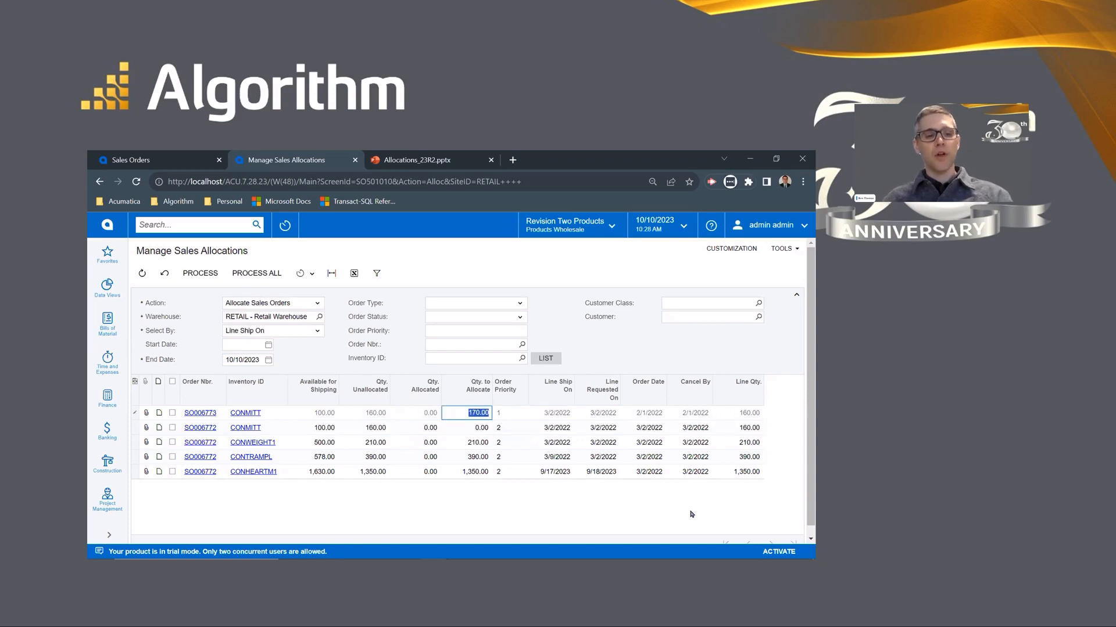
text(100)
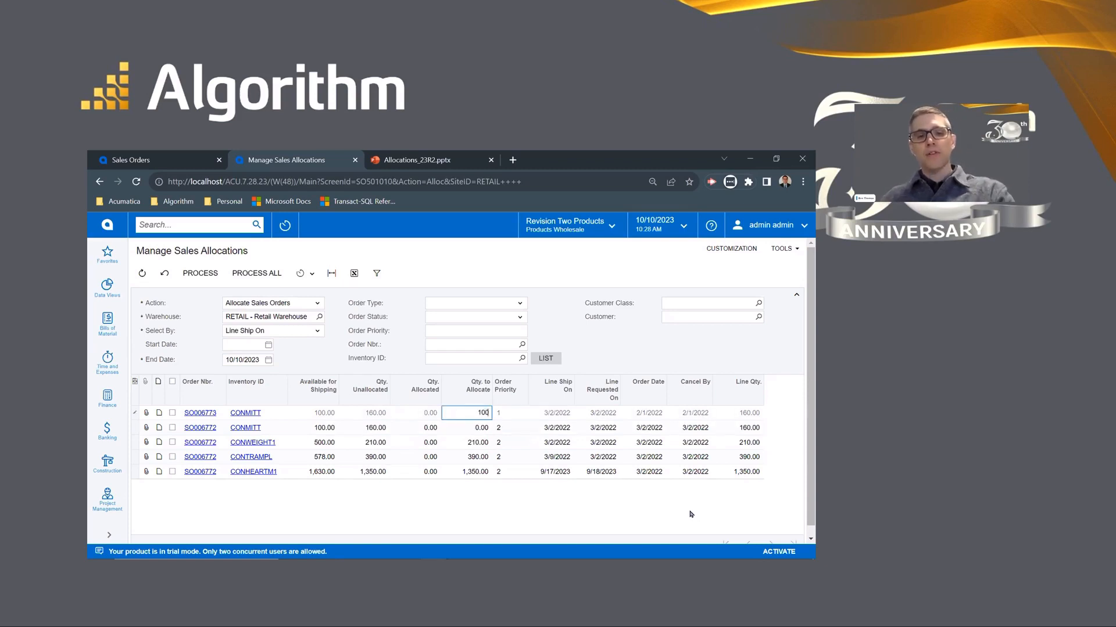
click(480, 428)
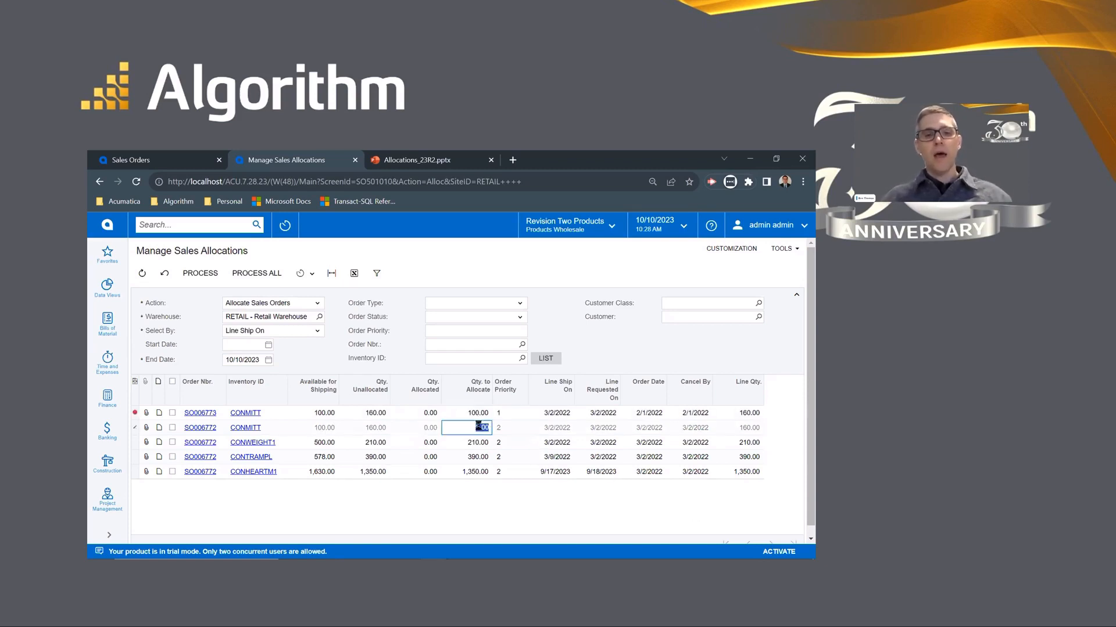
Allocate stock to the CONMITT line of SO006773 and the CONWEIGHT1 line of SO006772
click(172, 413)
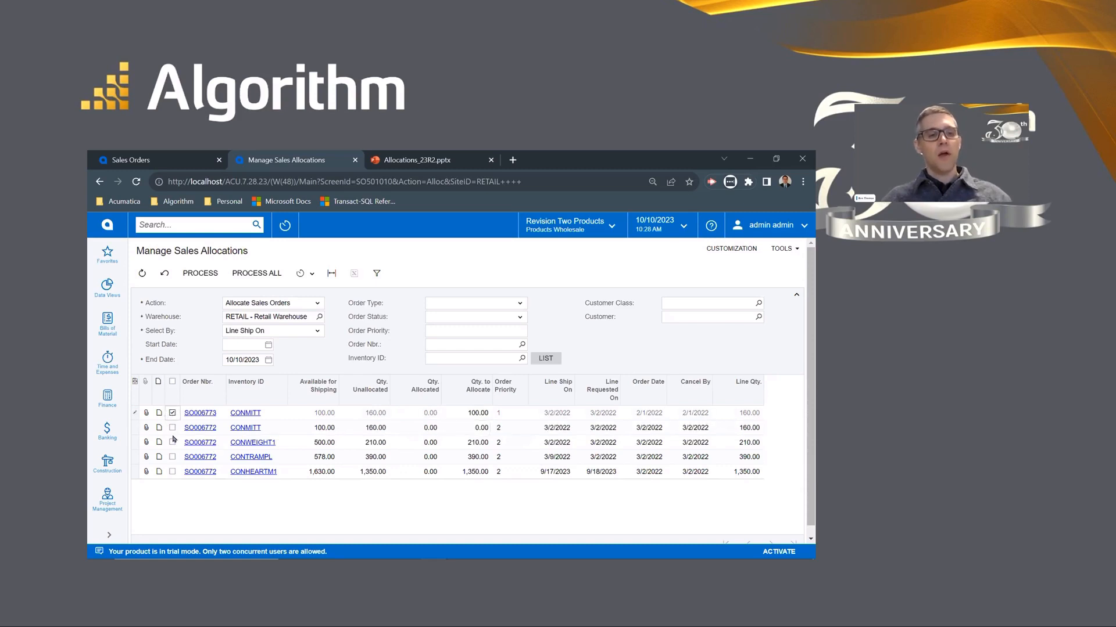
click(172, 442)
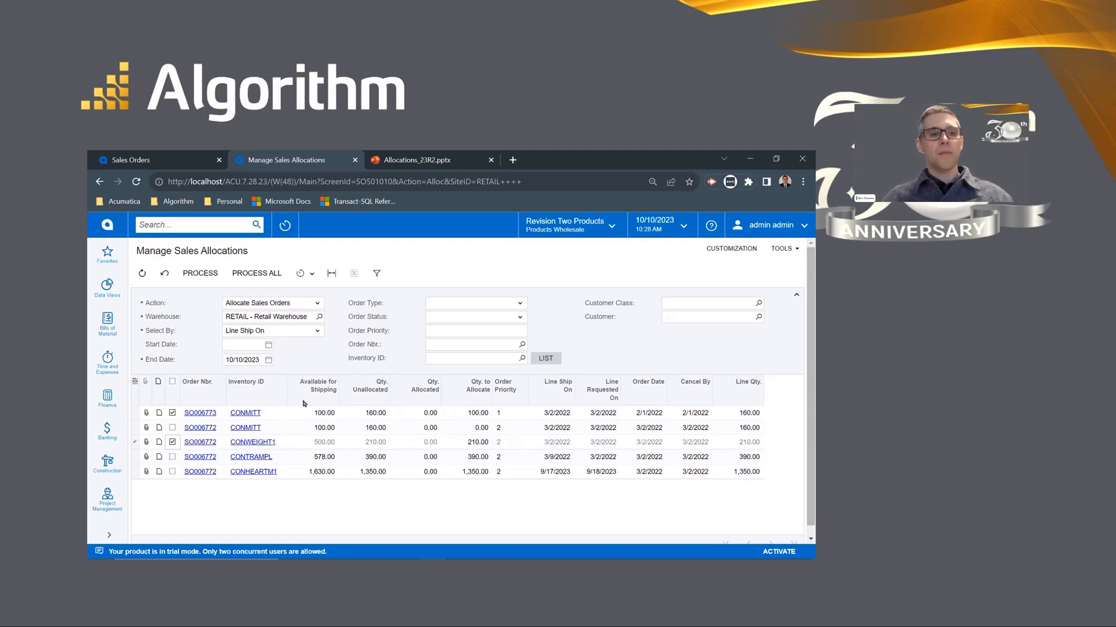
click(195, 280)
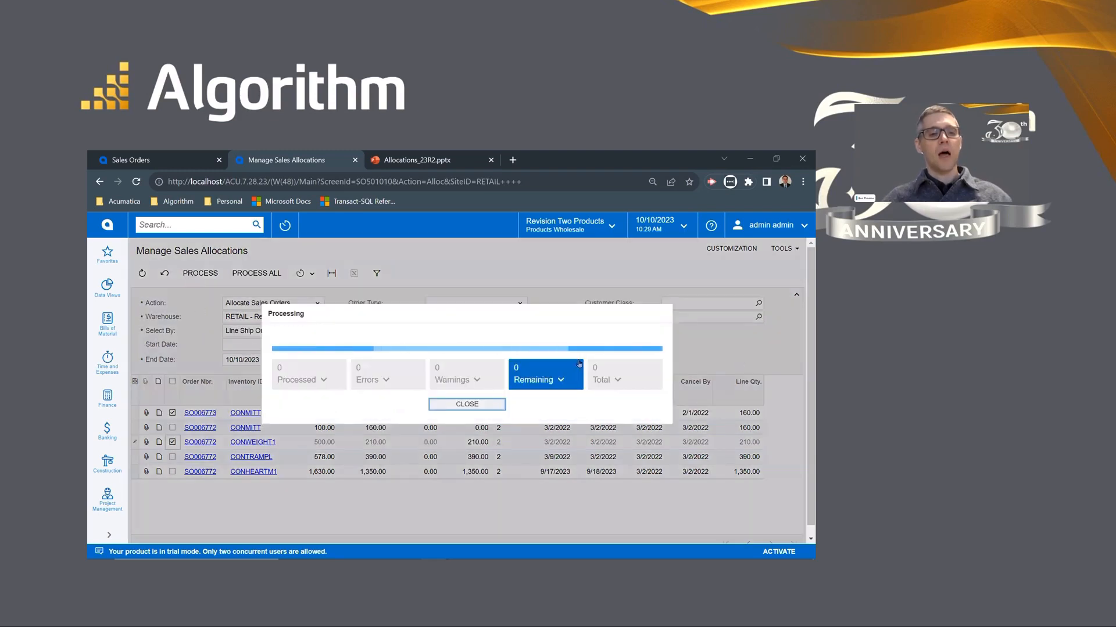
Check the allocations in the line details of CONWEIGHT1 in order SO006772 and CONMITT in order SO006773
click(181, 168)
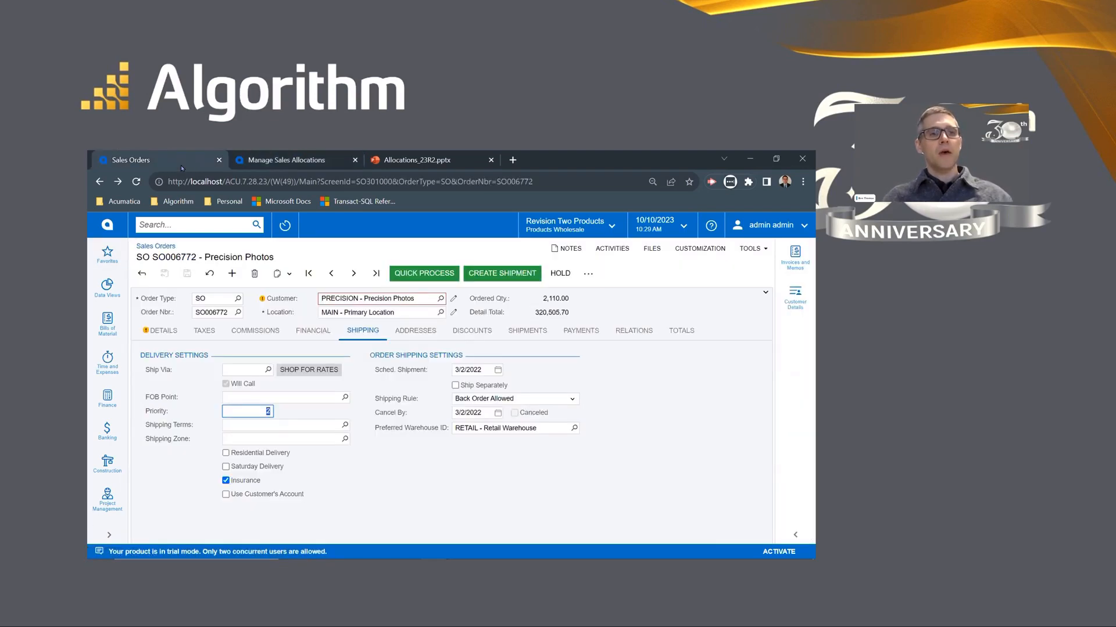
click(158, 330)
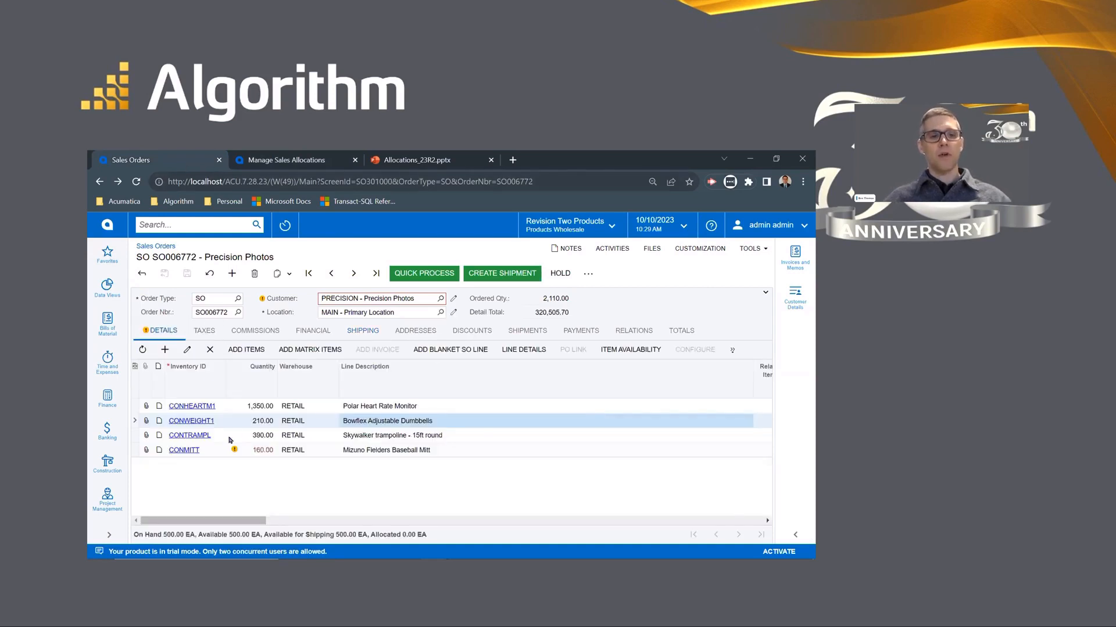
click(517, 351)
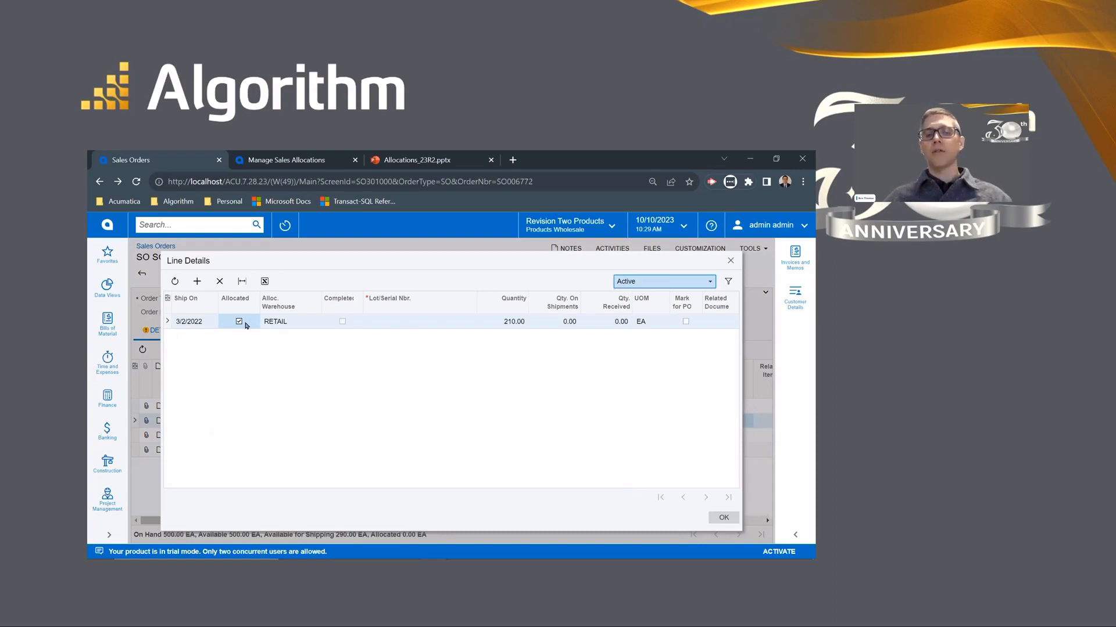
click(724, 518)
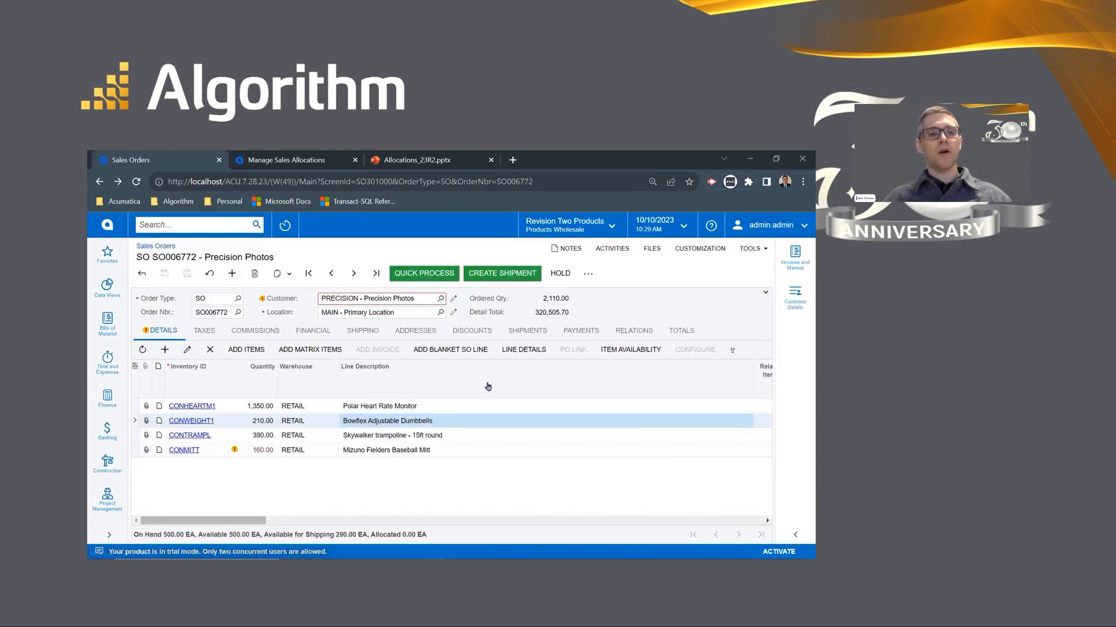
click(517, 349)
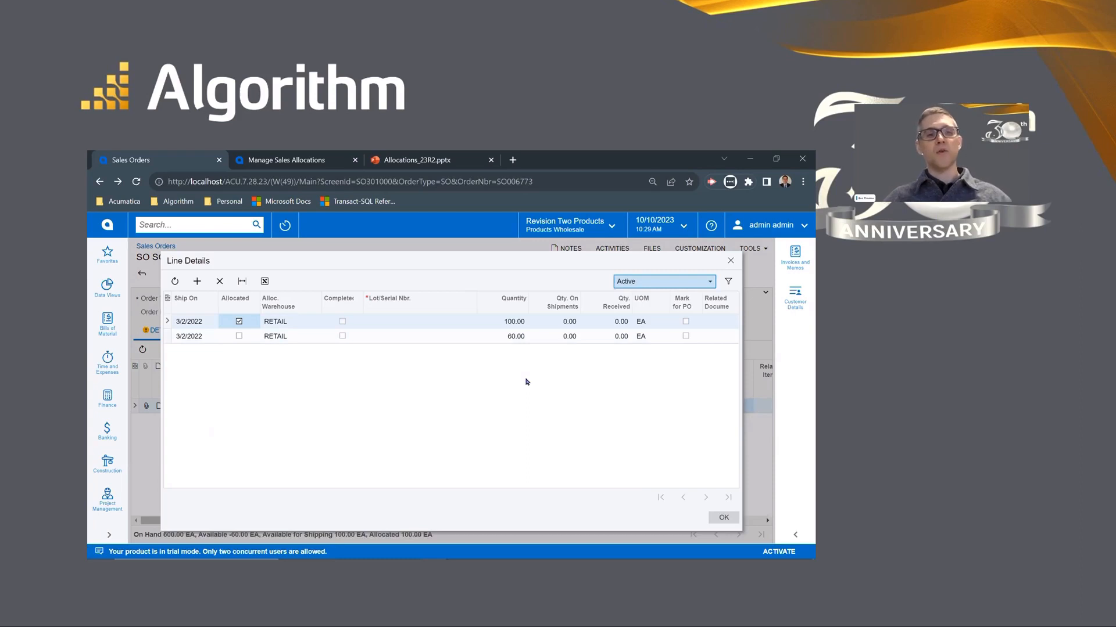
click(727, 519)
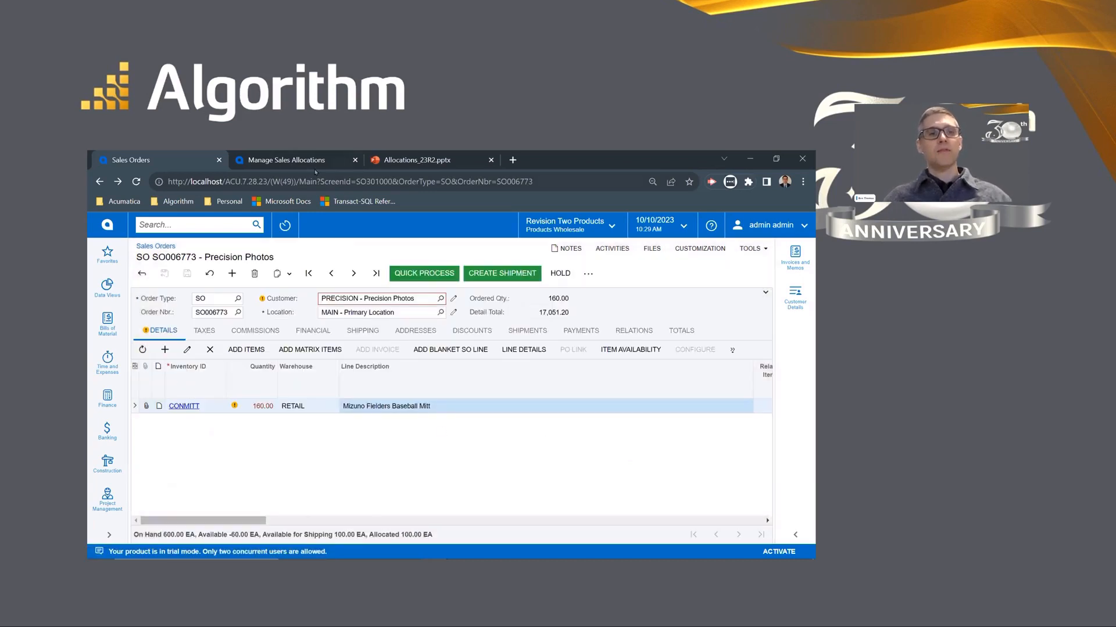
Return to Manage Sales Allocations, dismiss the processing results, and change the action to Deallocate Sales Orders
click(315, 168)
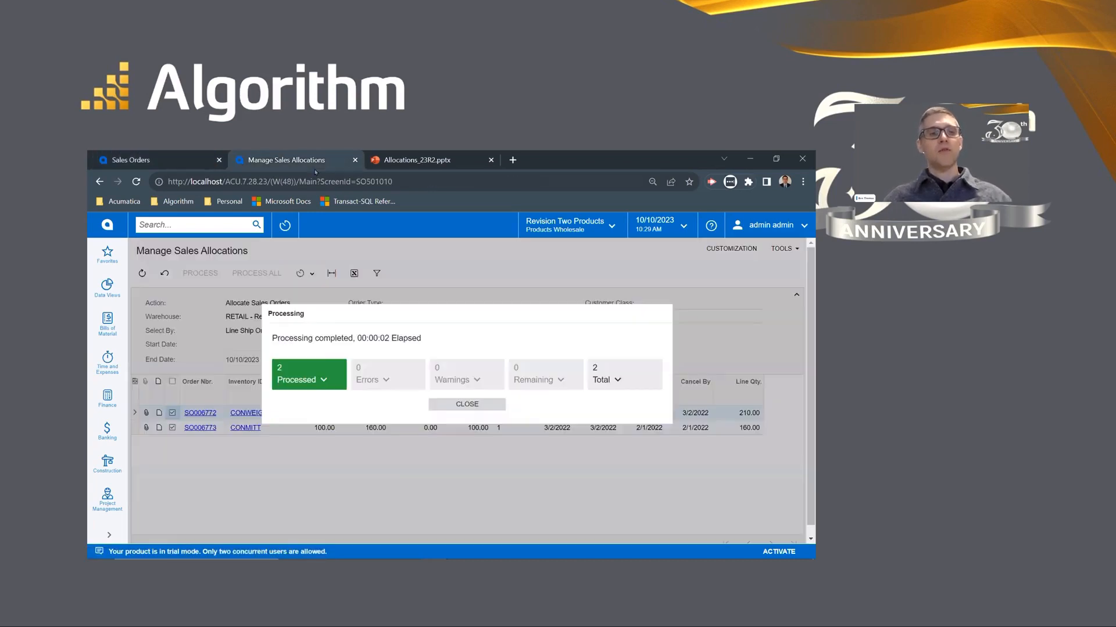
click(468, 403)
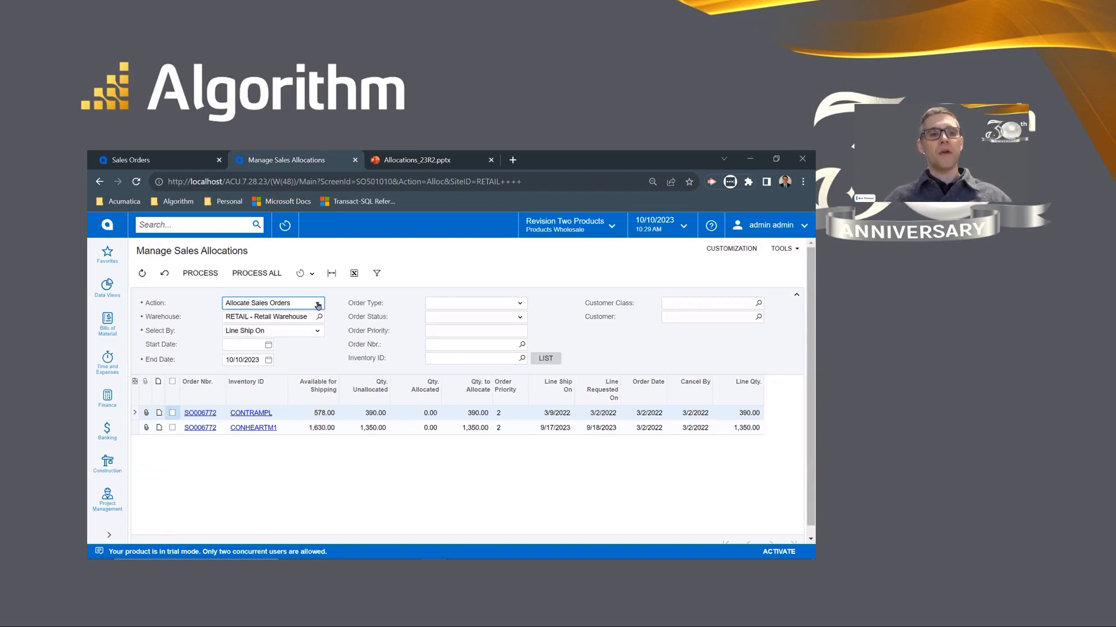
click(318, 305)
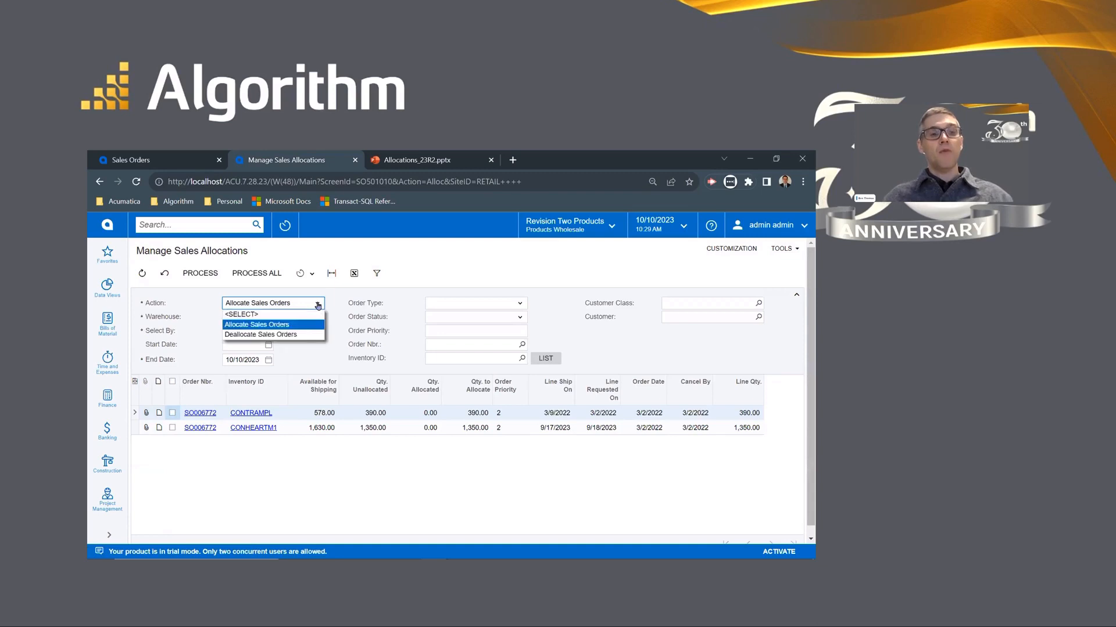
click(309, 335)
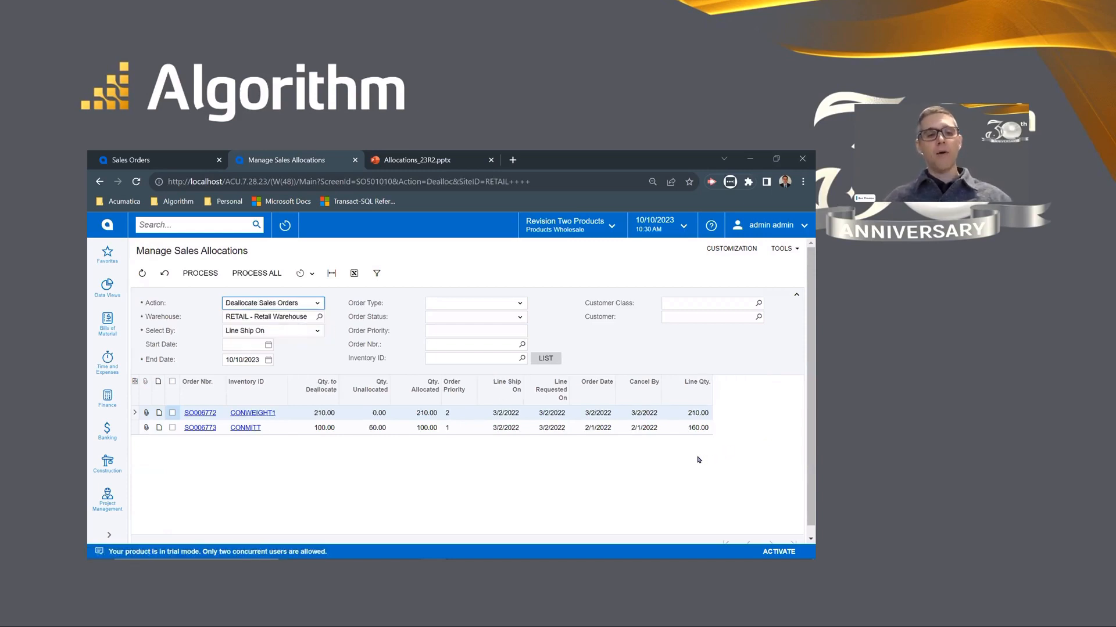
Deallocate the full allocated quantities of the CONWEIGHT1 line of SO006772 and the CONMITT line of SO006773
click(327, 414)
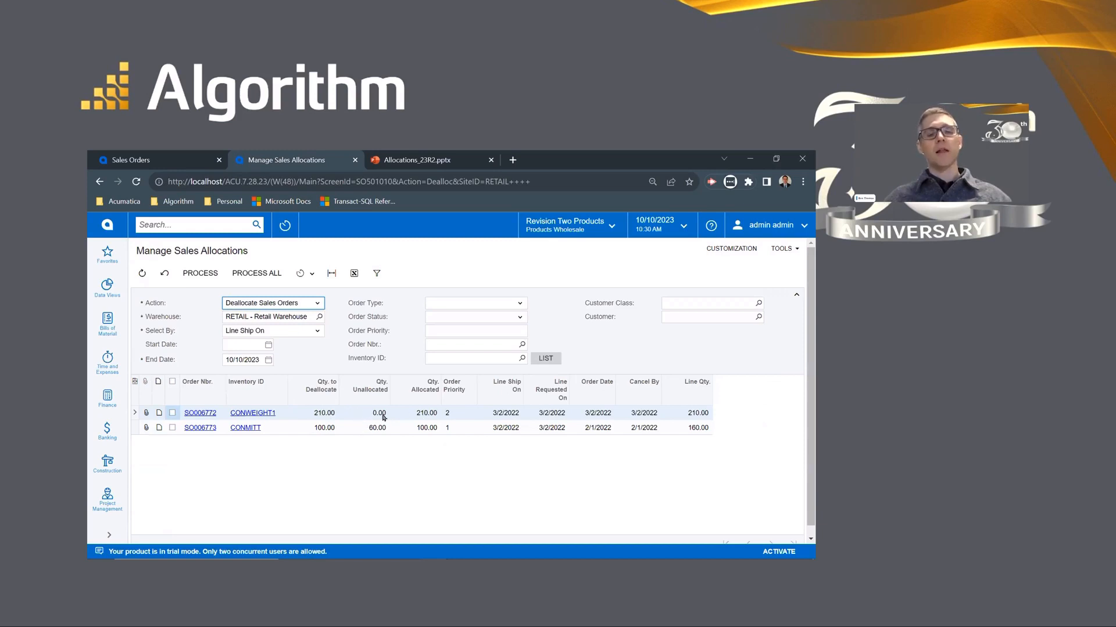
click(460, 421)
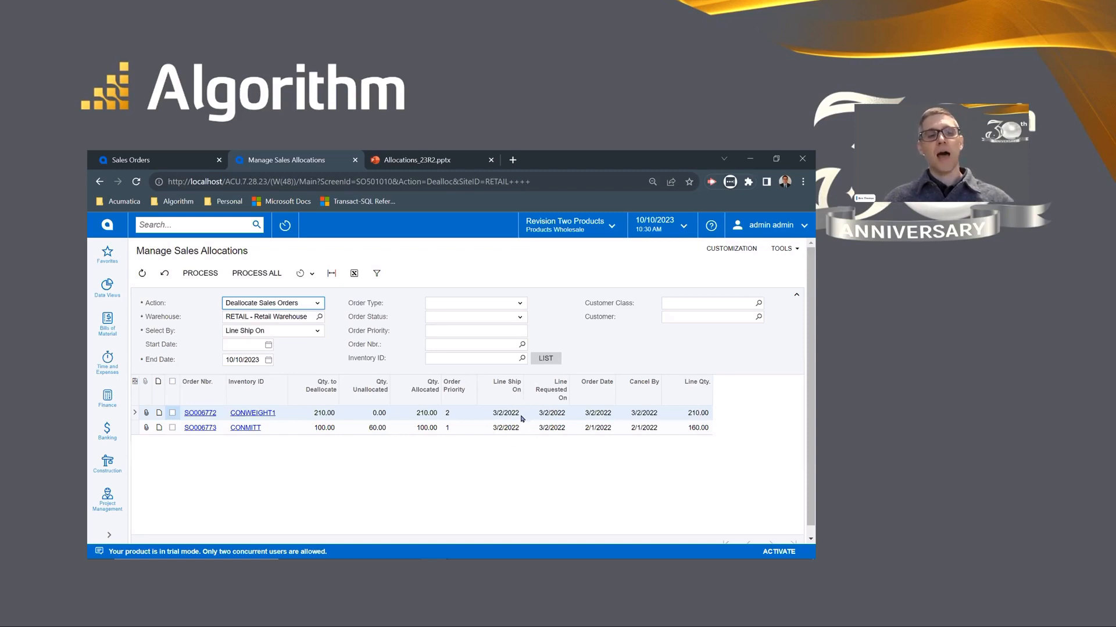
click(172, 413)
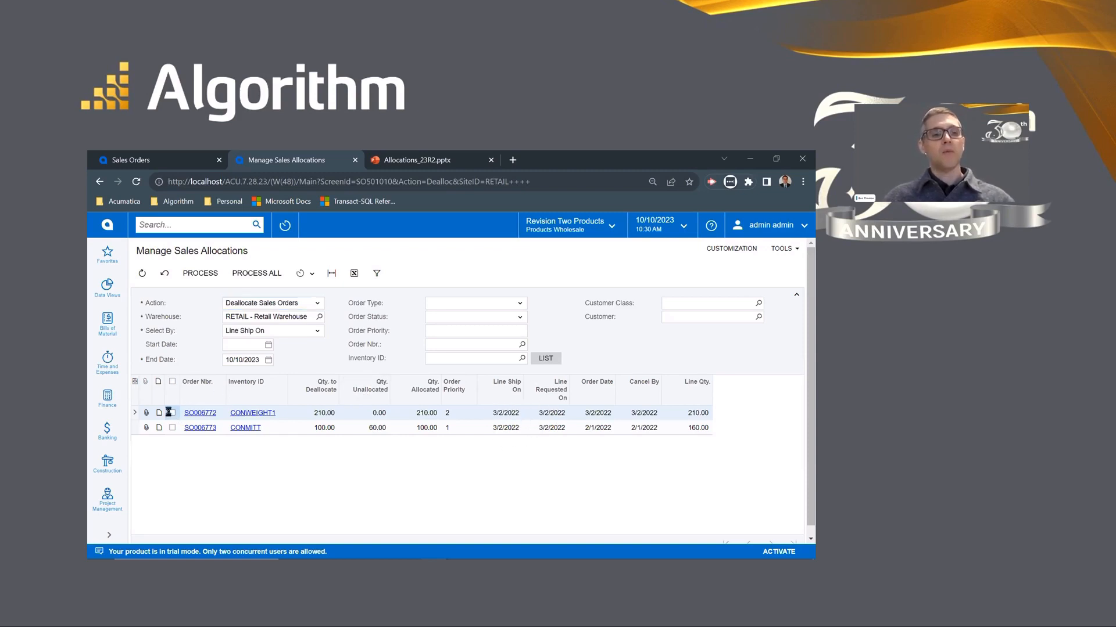
click(172, 428)
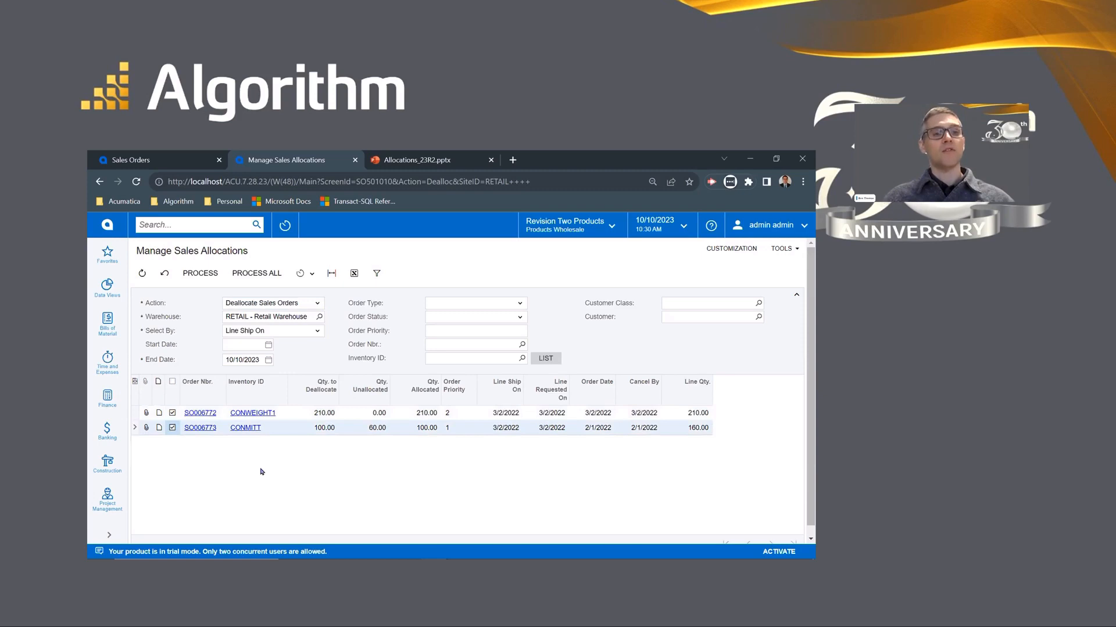
click(199, 273)
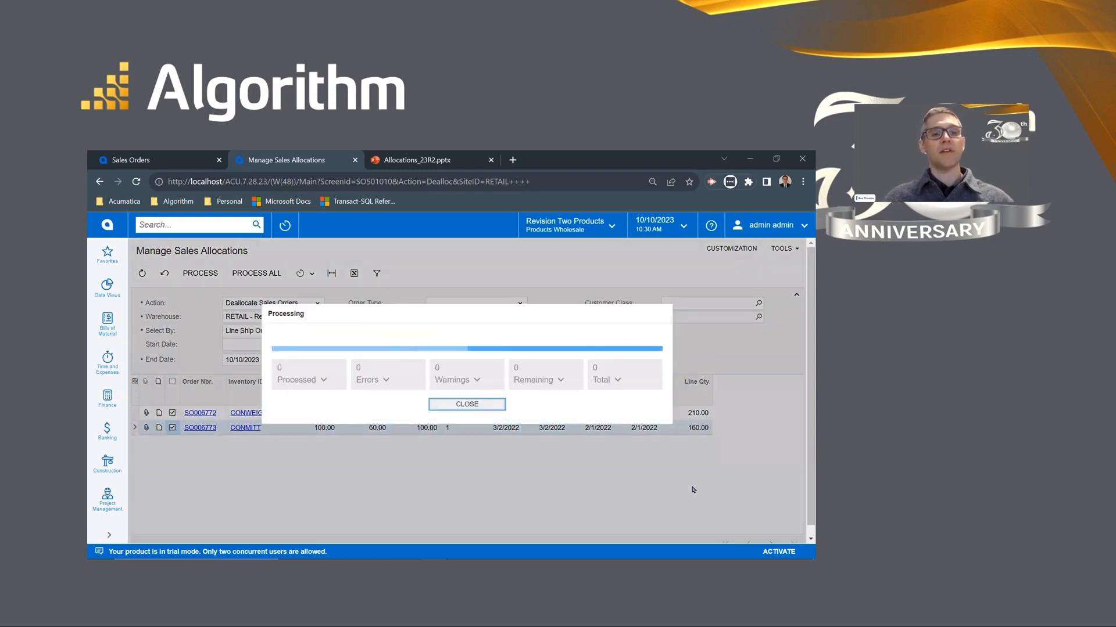
Check the allocation status in the CONMITT line details of sales order SO006773
click(163, 162)
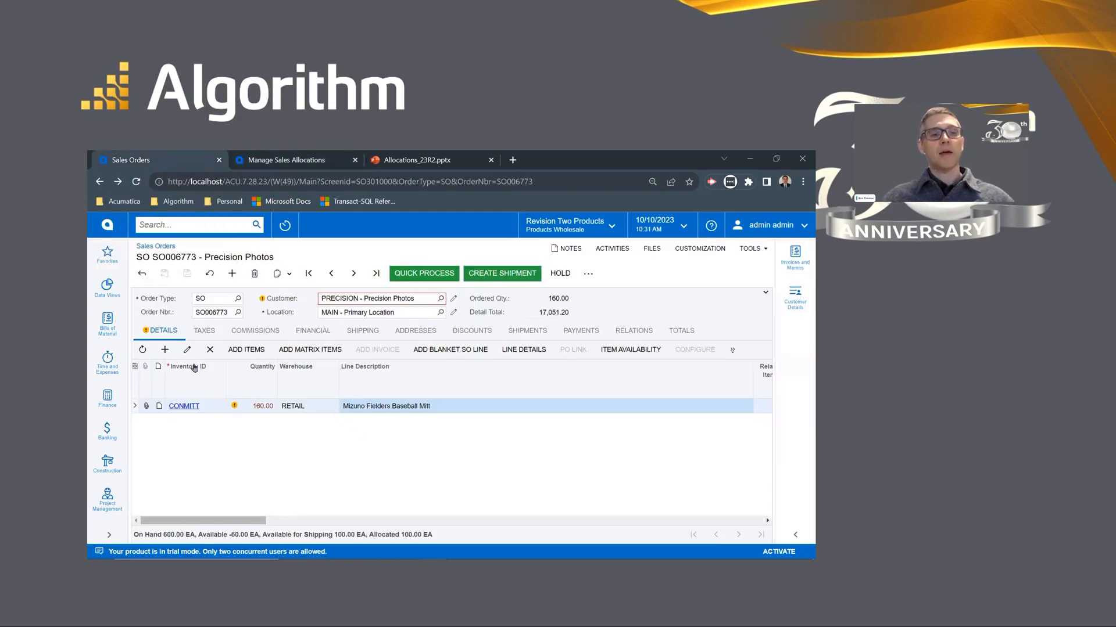
click(530, 351)
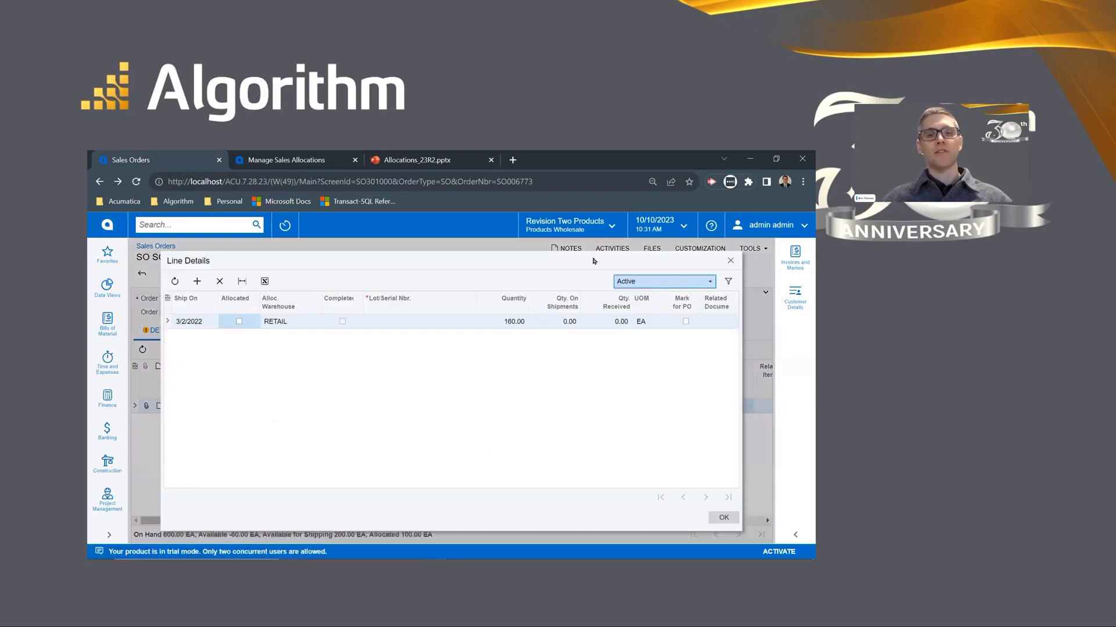
drag(694, 266, 661, 309)
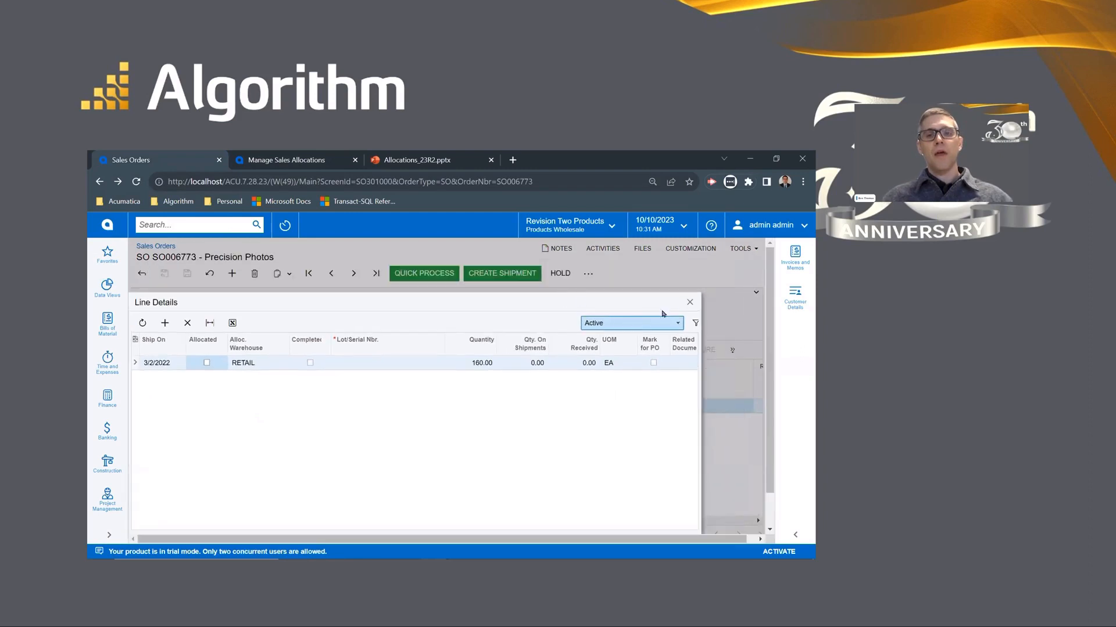
click(690, 302)
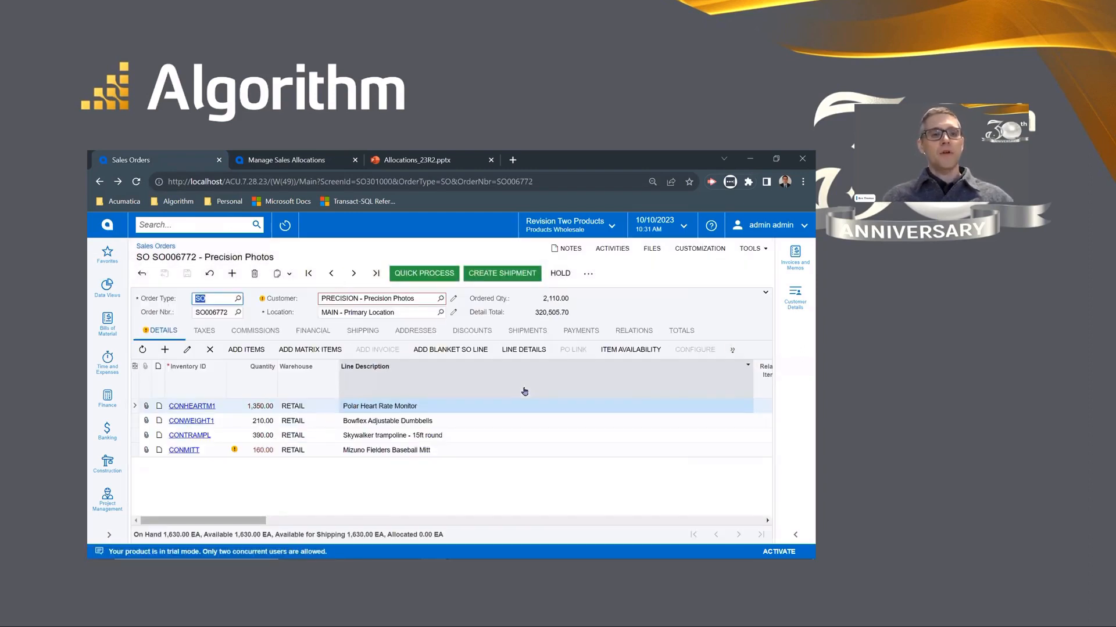
Check the allocation status in the CONWEIGHT1 line details of sales order SO006772
click(523, 349)
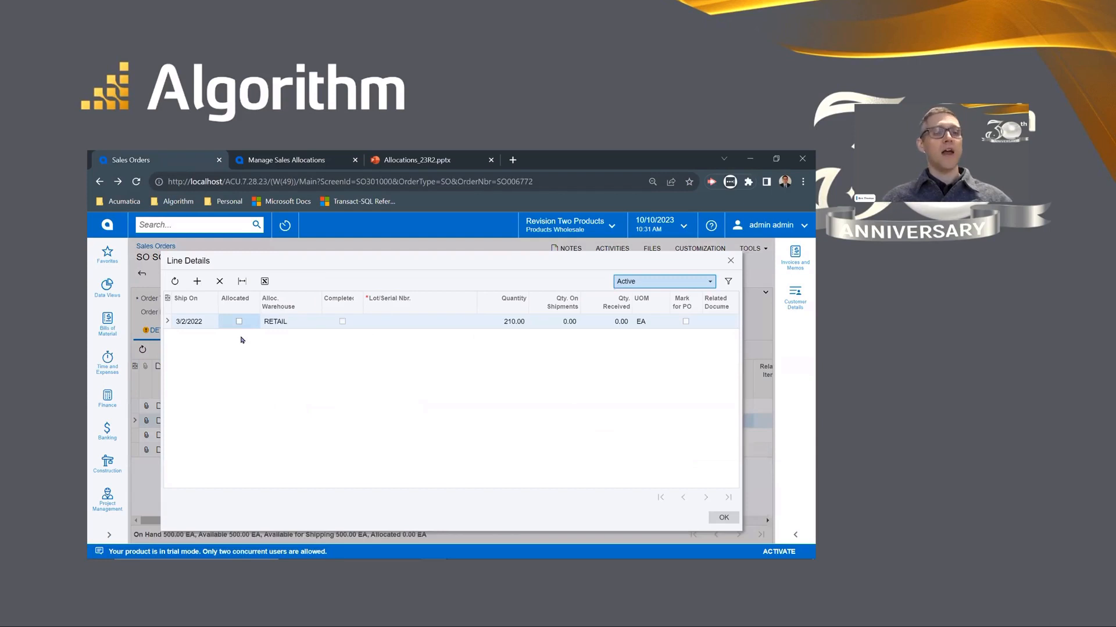
drag(397, 264, 384, 284)
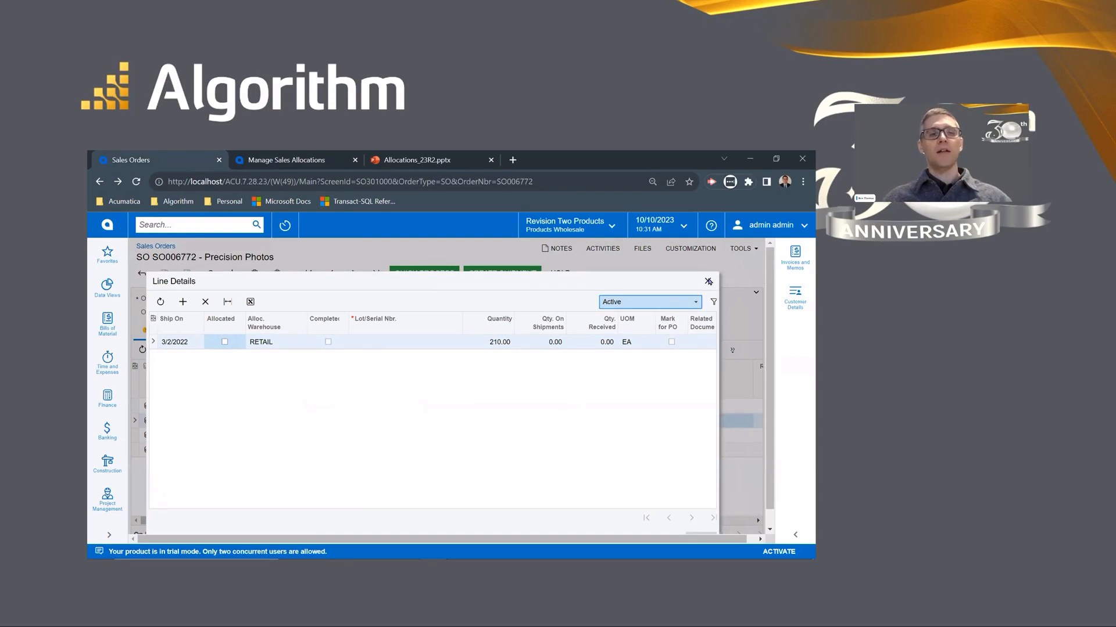
click(708, 282)
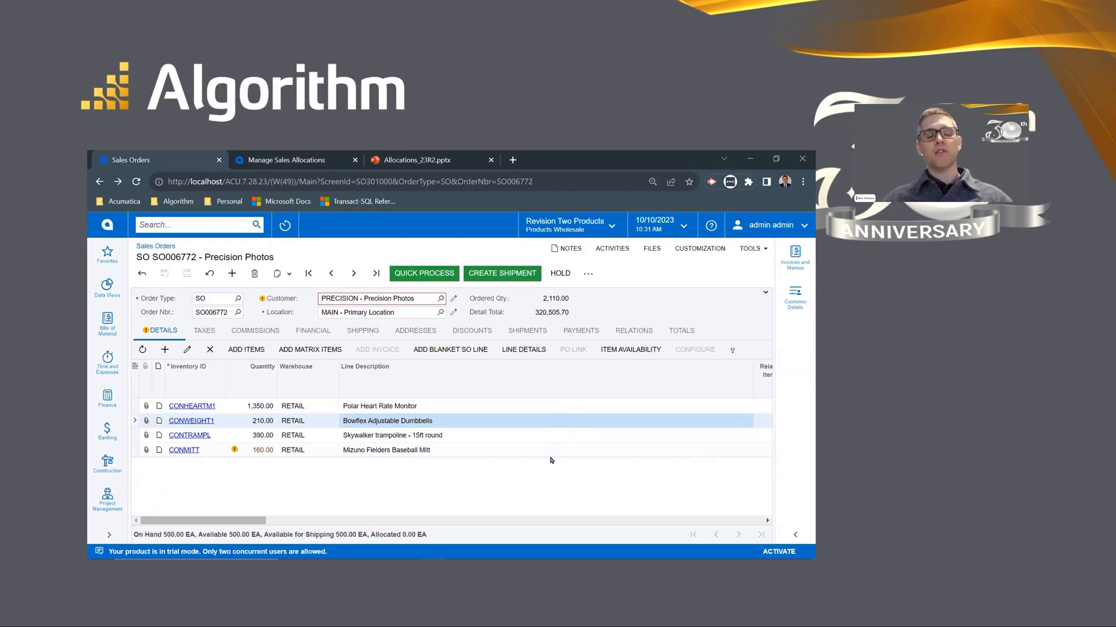
Go back to Manage Sales Allocations, dismiss the processing results, and set the action to Allocate Sales Orders
click(295, 165)
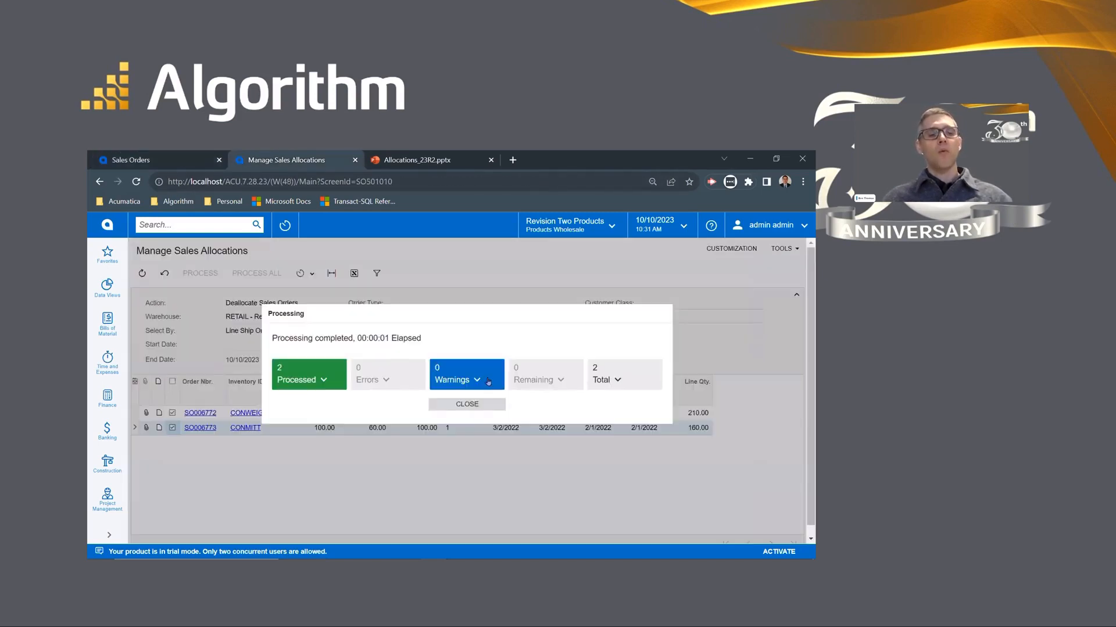
click(460, 402)
click(272, 303)
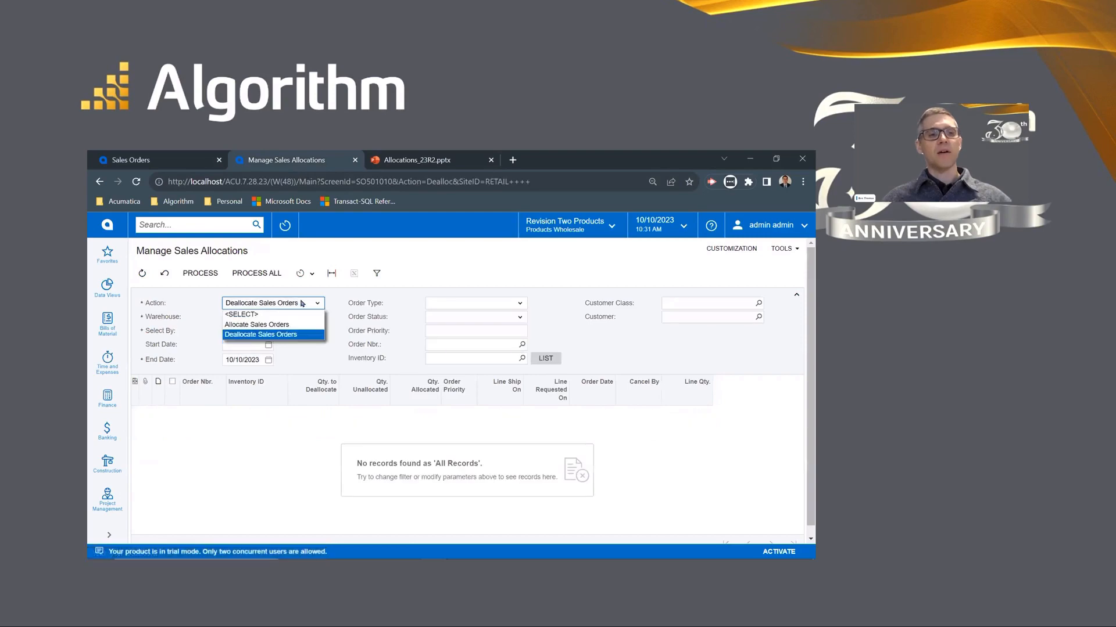
click(267, 326)
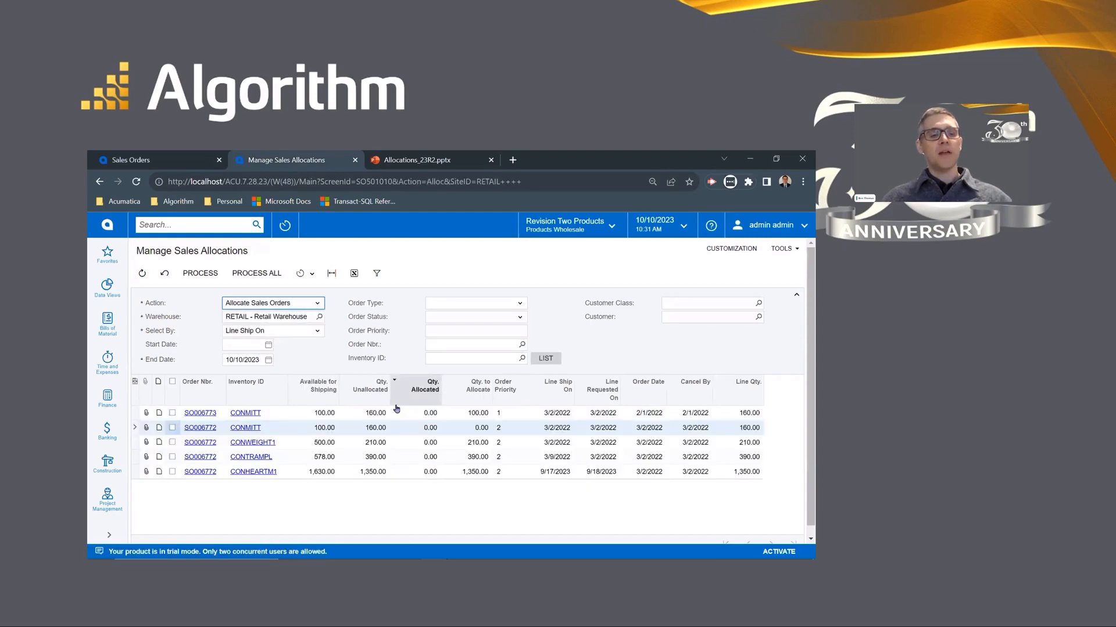